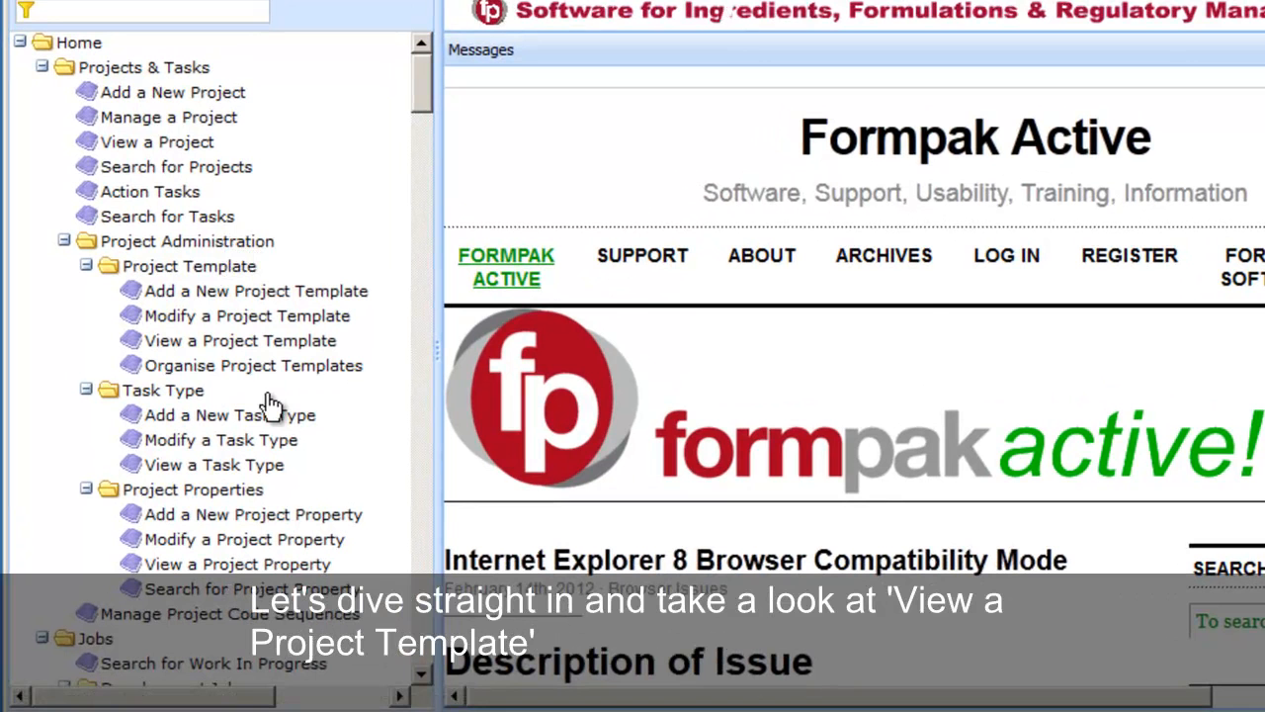
- View the Evaluation and Sampling project template and examine its attributes and task types
{"action": "left_click", "coordinate": [281, 346]}
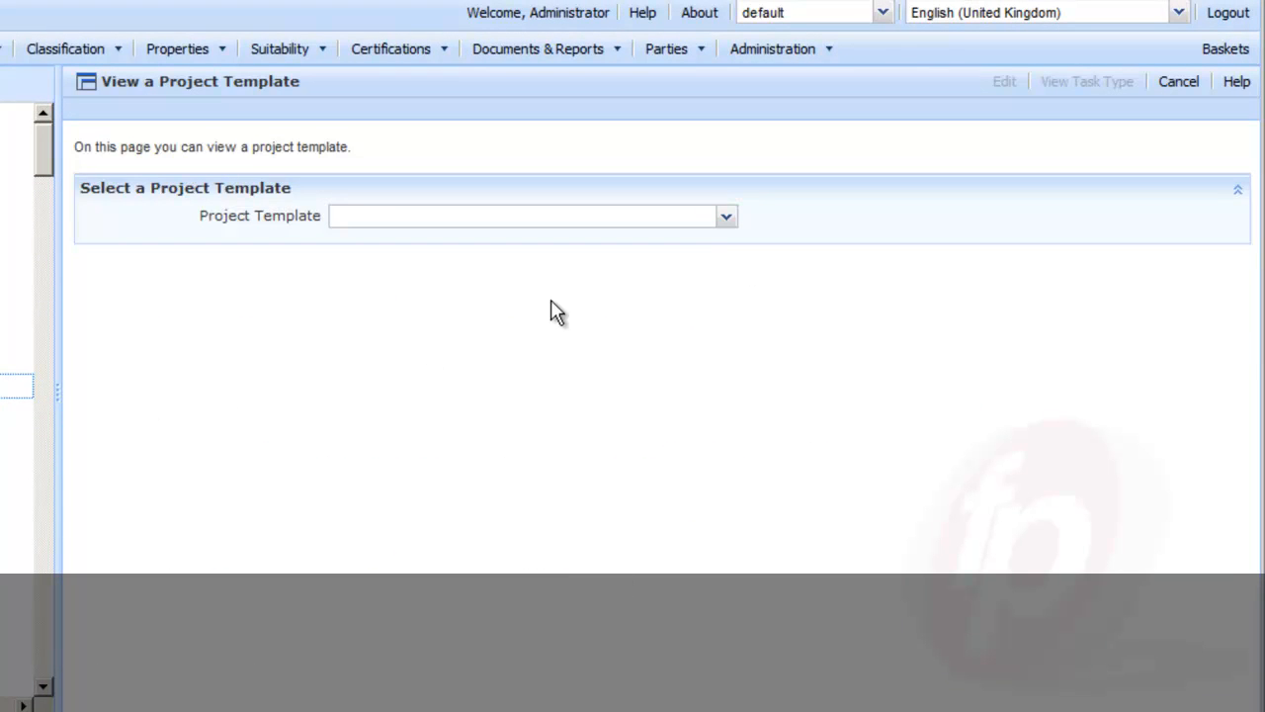
{"action": "left_click", "coordinate": [726, 216]}
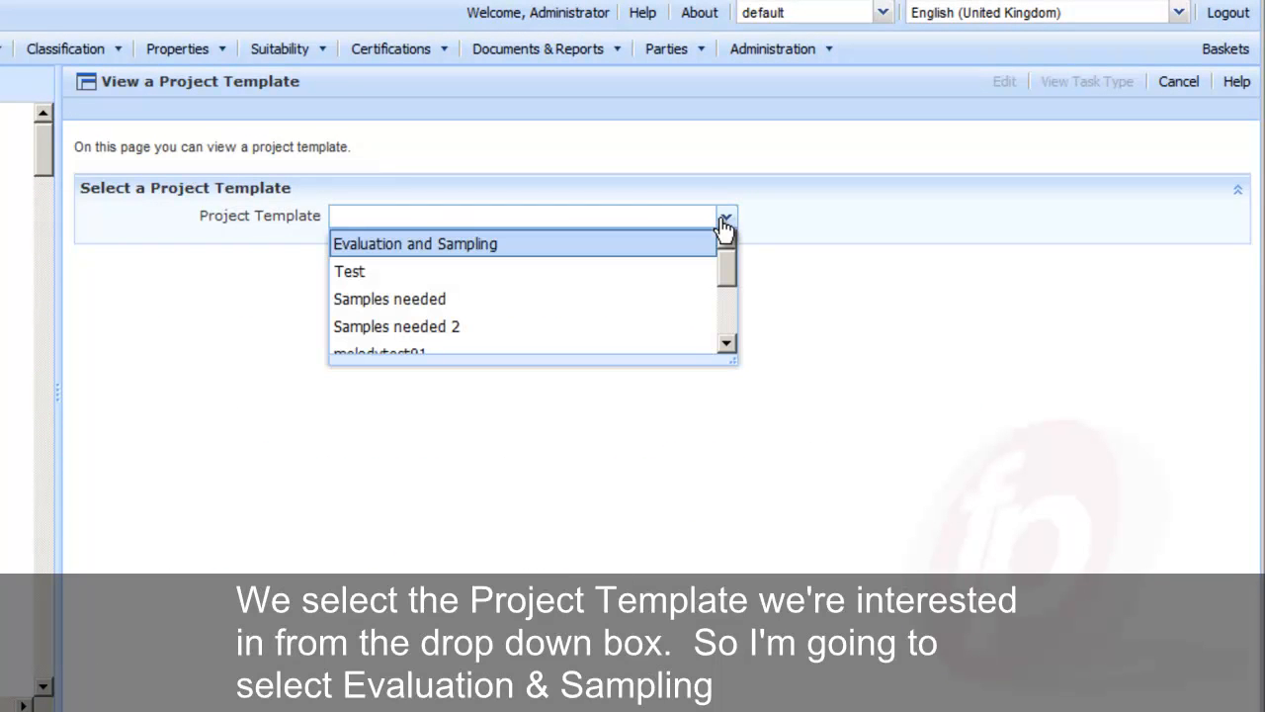
{"action": "left_click", "coordinate": [646, 247]}
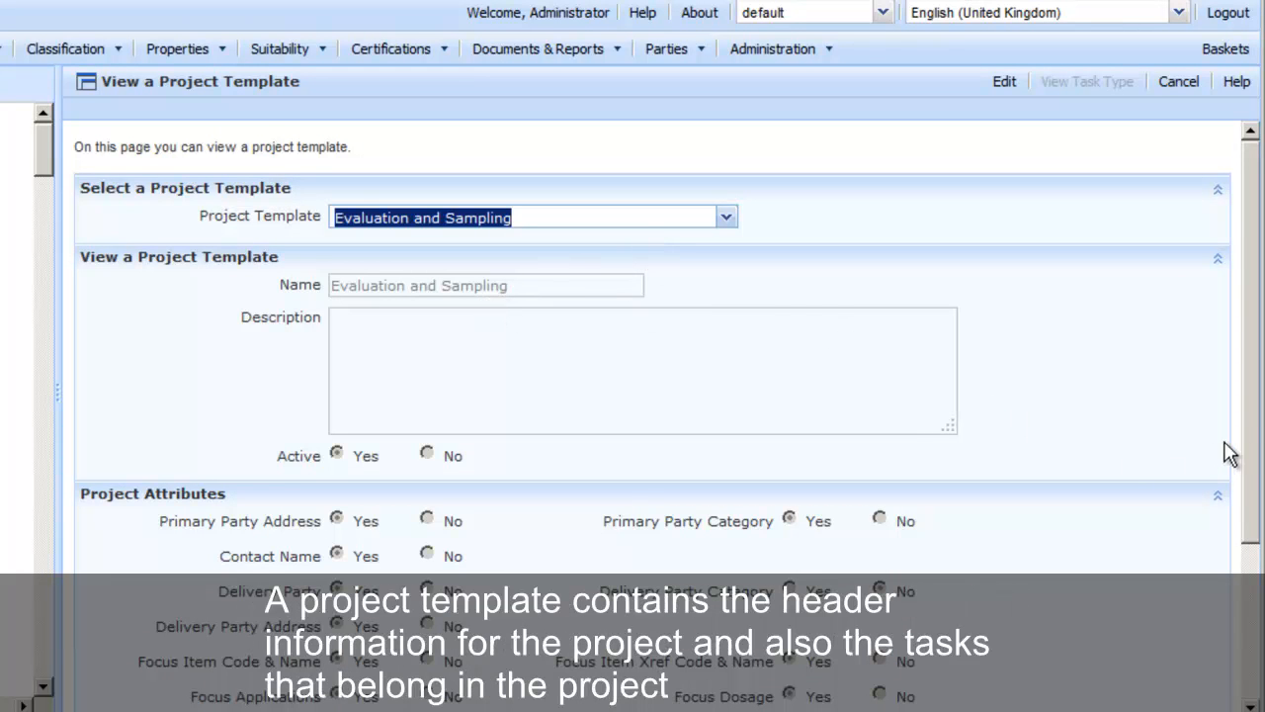
{"action": "left_click_drag", "start_coordinate": [1253, 449], "coordinate": [1222, 670]}
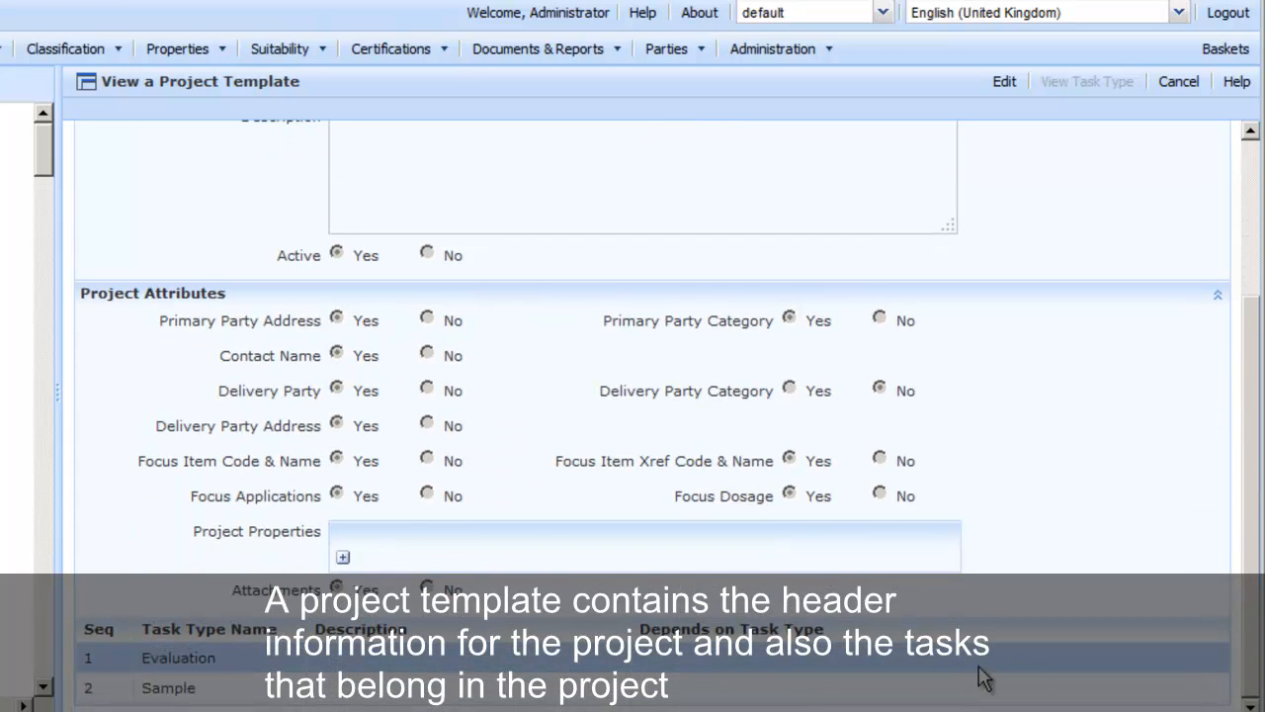
- View the Evaluation task type from the template's task list and examine its stakeholders, properties and possible task states
{"action": "left_click", "coordinate": [200, 662]}
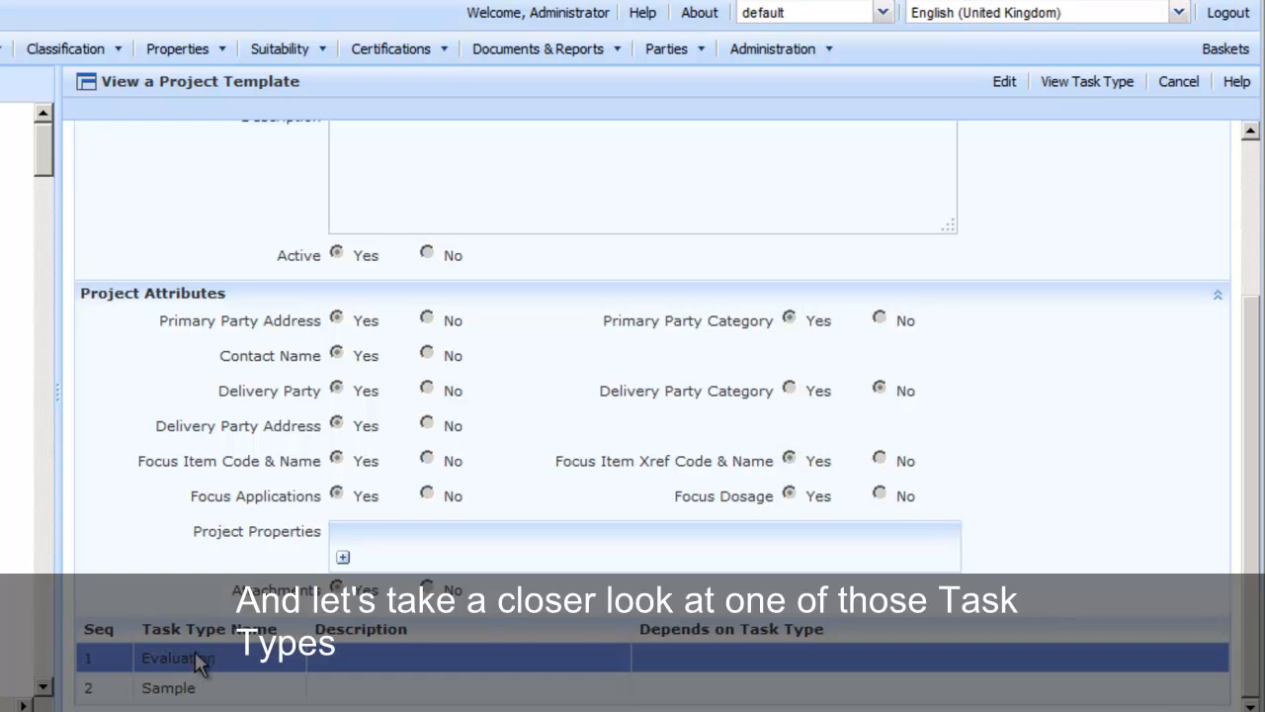
{"action": "left_click", "coordinate": [1056, 84]}
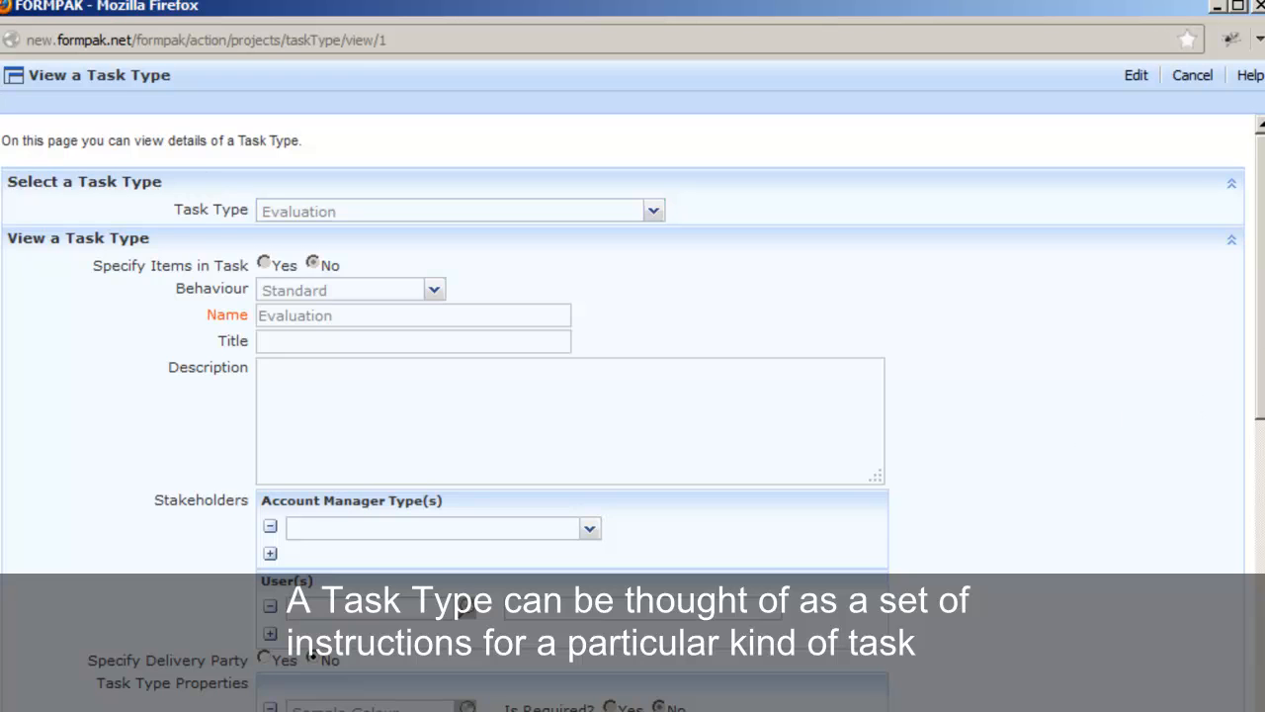
{"action": "scroll", "coordinate": [632, 415], "scroll_direction": "down", "scroll_amount": 3}
{"action": "scroll", "coordinate": [633, 415], "scroll_direction": "down", "scroll_amount": 1}
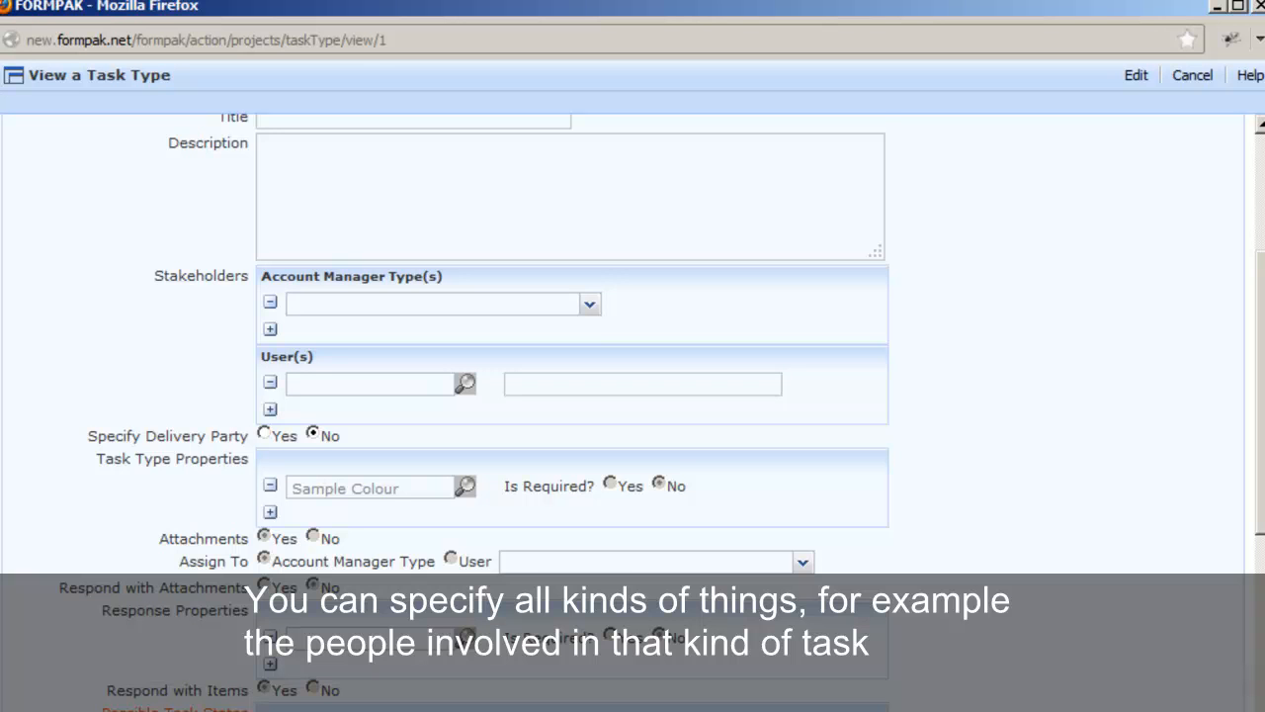
{"action": "scroll", "coordinate": [1261, 542], "scroll_direction": "down", "scroll_amount": 3}
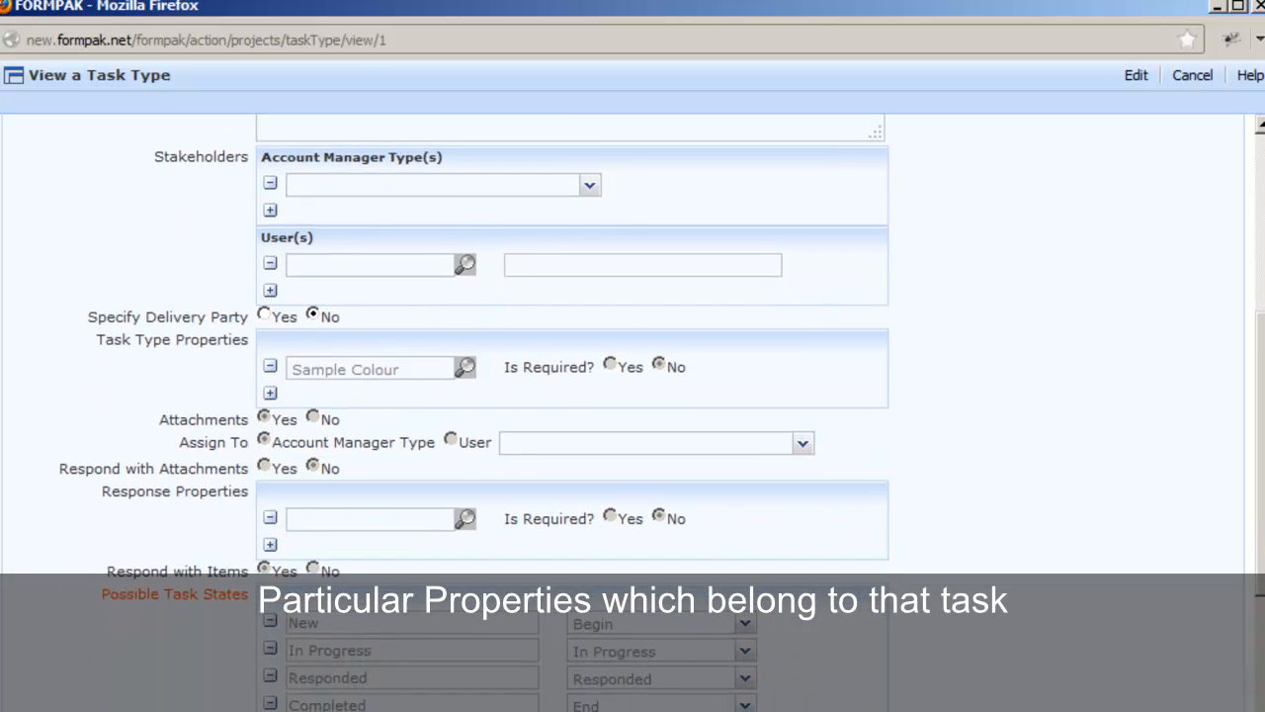
{"action": "scroll", "coordinate": [1260, 542], "scroll_direction": "down", "scroll_amount": 3}
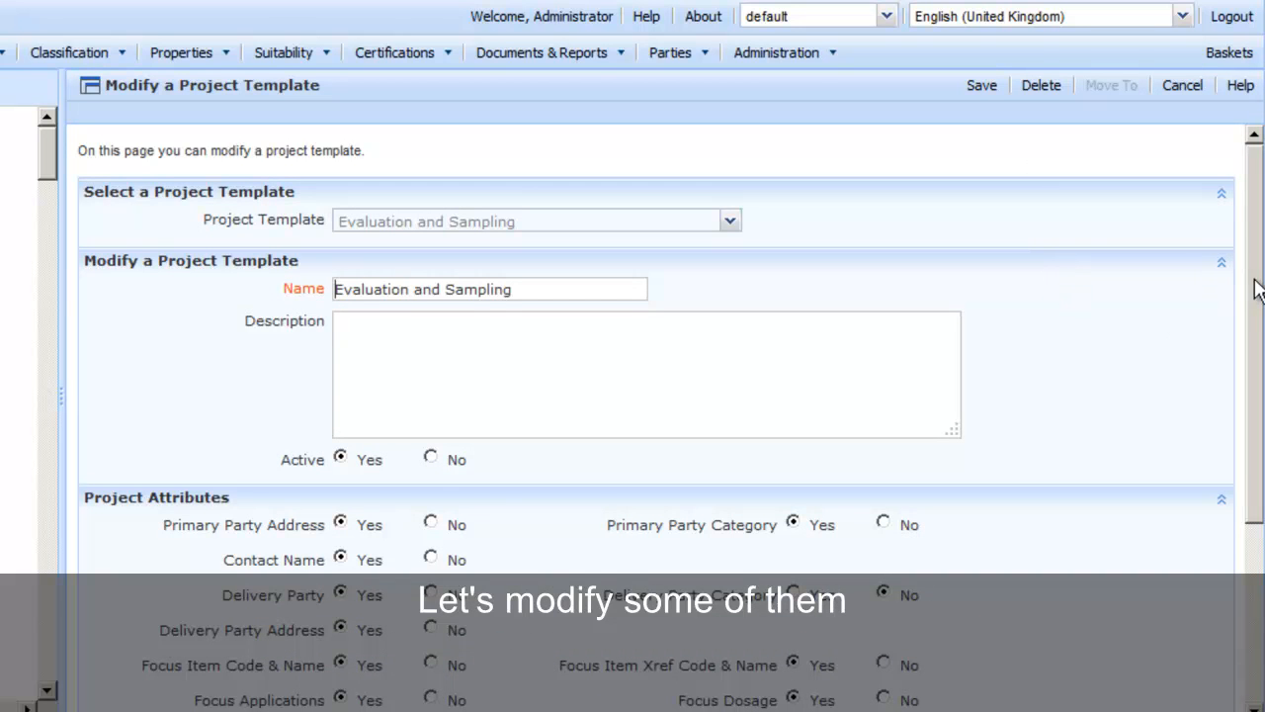
- Set Delivery Party Category to Yes in the project attributes and add Cost Price as a project property
{"action": "left_click_drag", "start_coordinate": [1256, 283], "coordinate": [1199, 475]}
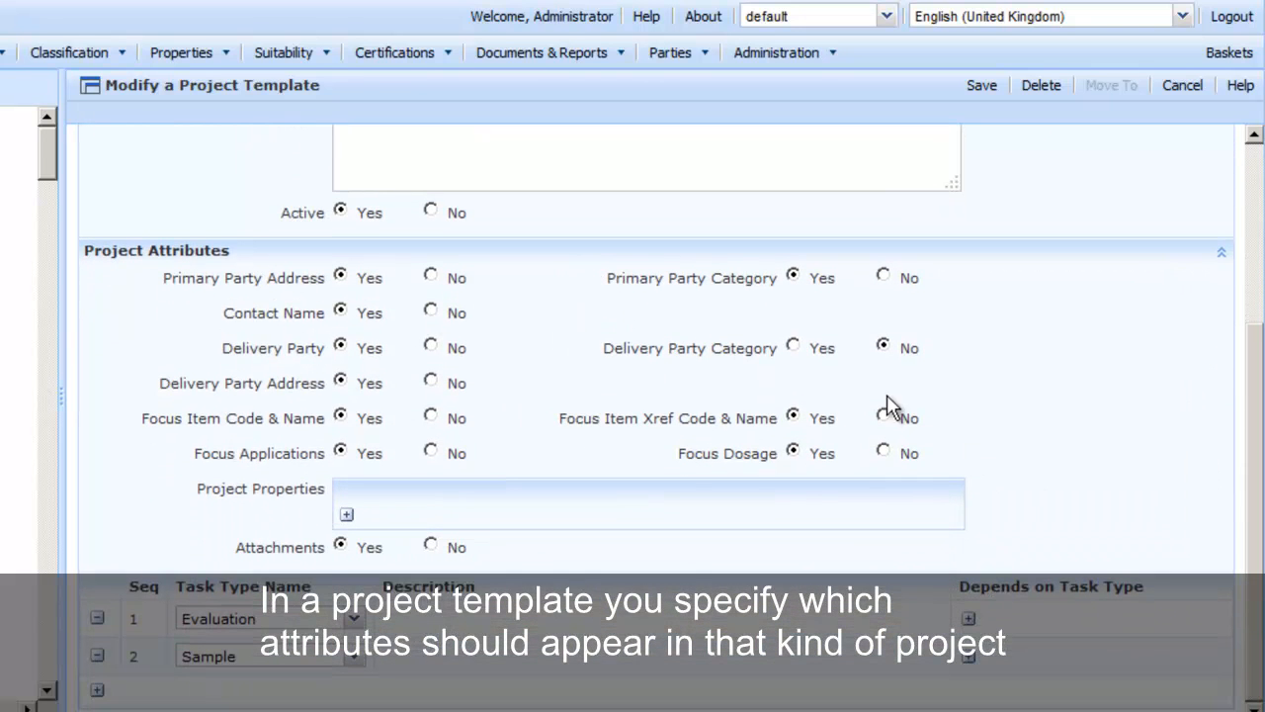
{"action": "left_click", "coordinate": [794, 344]}
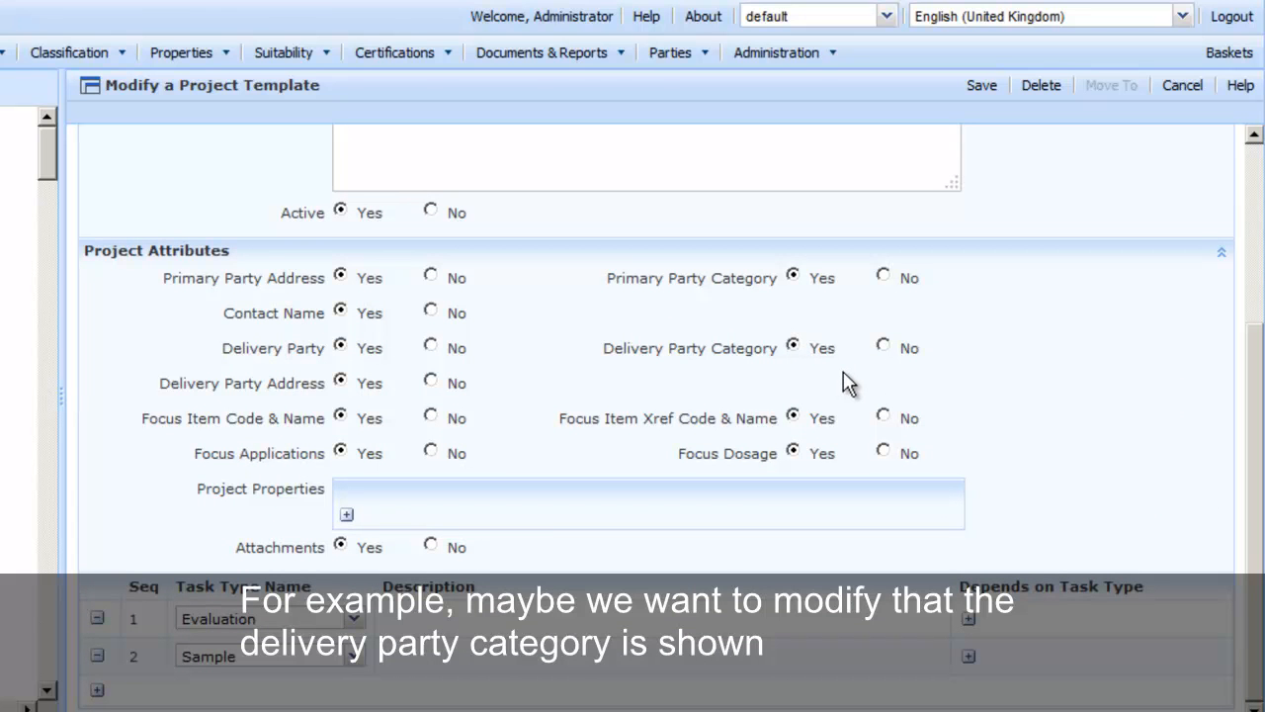
{"action": "left_click", "coordinate": [350, 516]}
{"action": "left_click", "coordinate": [397, 520]}
{"action": "type", "text": "cost"}
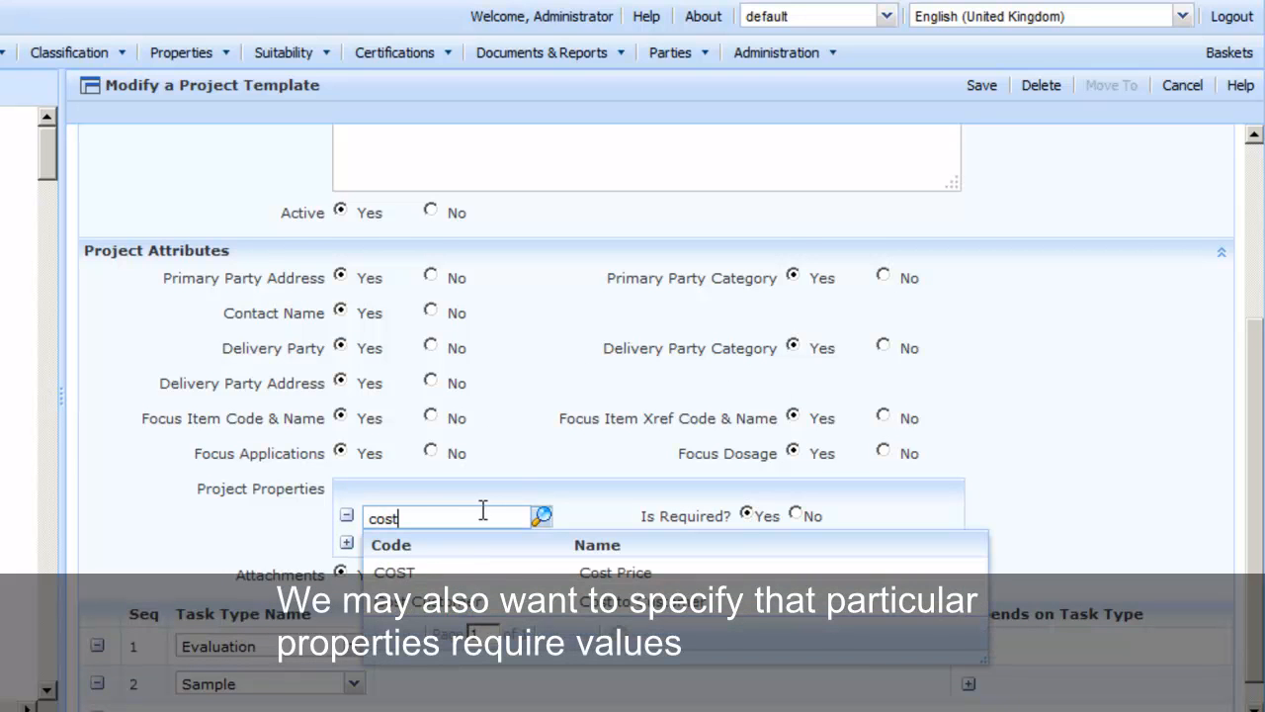
{"action": "left_click", "coordinate": [524, 583]}
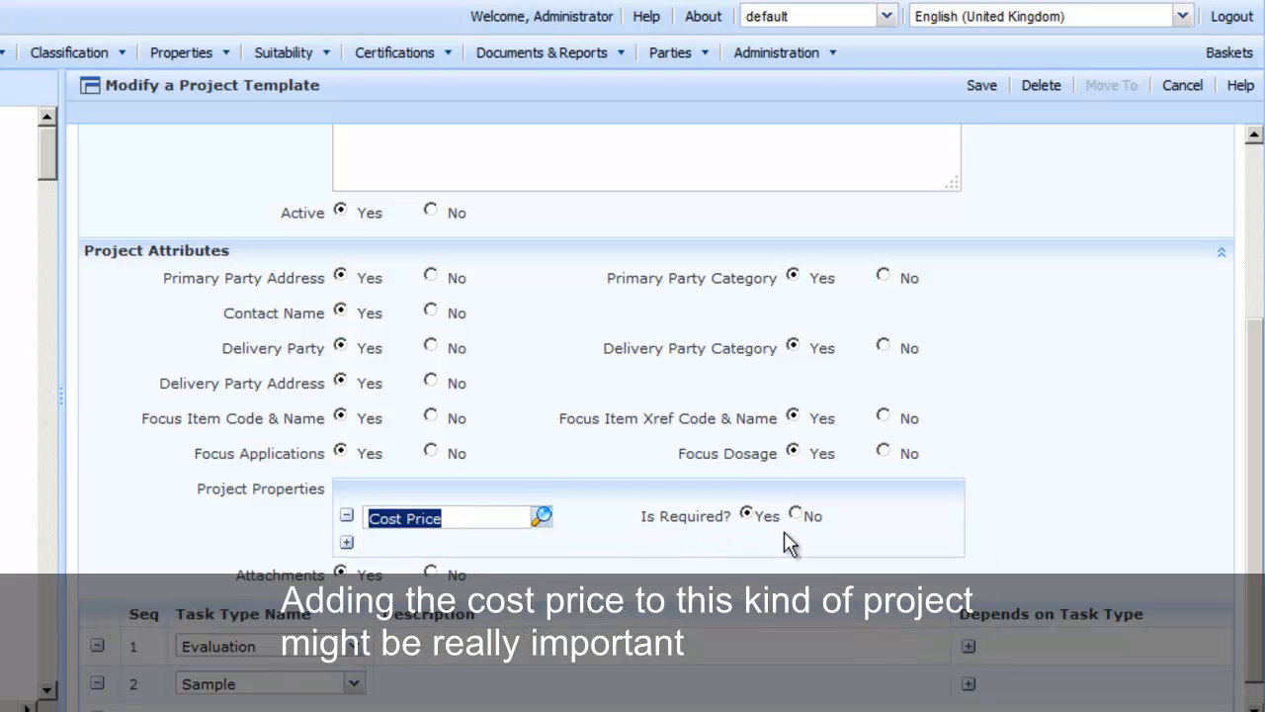
- Add Cost to Customer as a second project property and save the project template
{"action": "left_click", "coordinate": [346, 543]}
{"action": "left_click", "coordinate": [377, 540]}
{"action": "type", "text": "cost"}
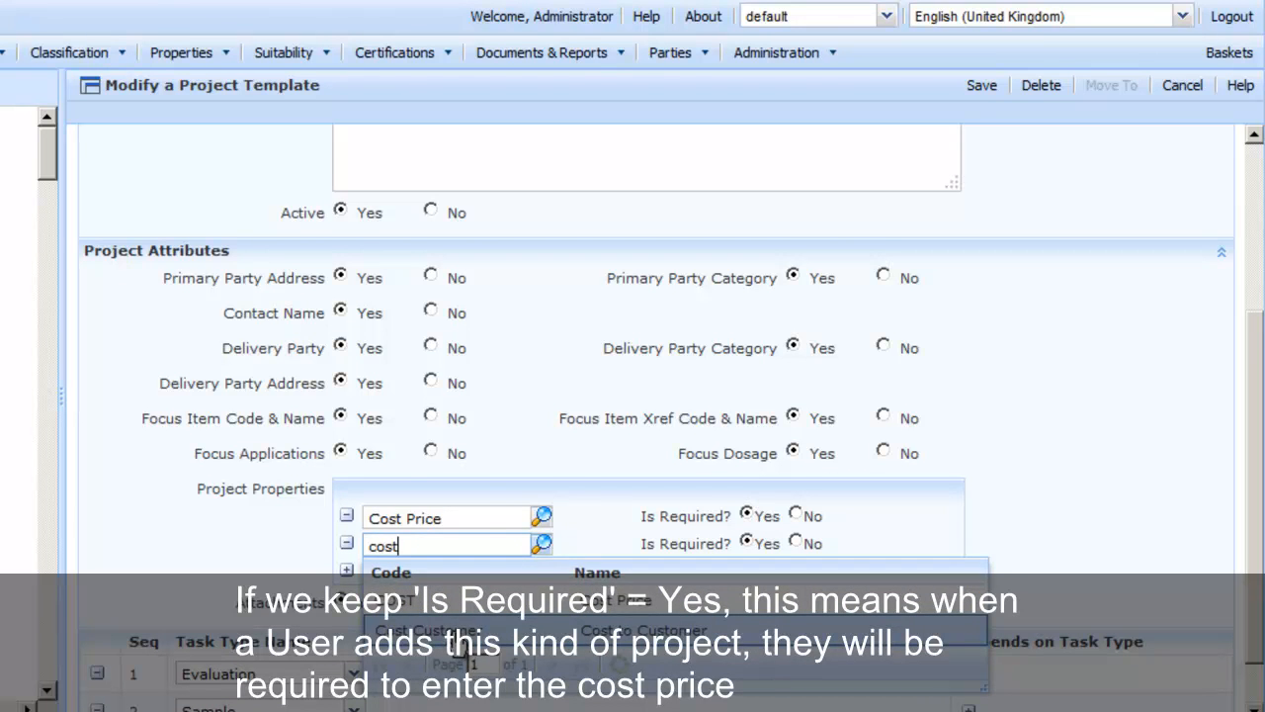
{"action": "left_click", "coordinate": [460, 631]}
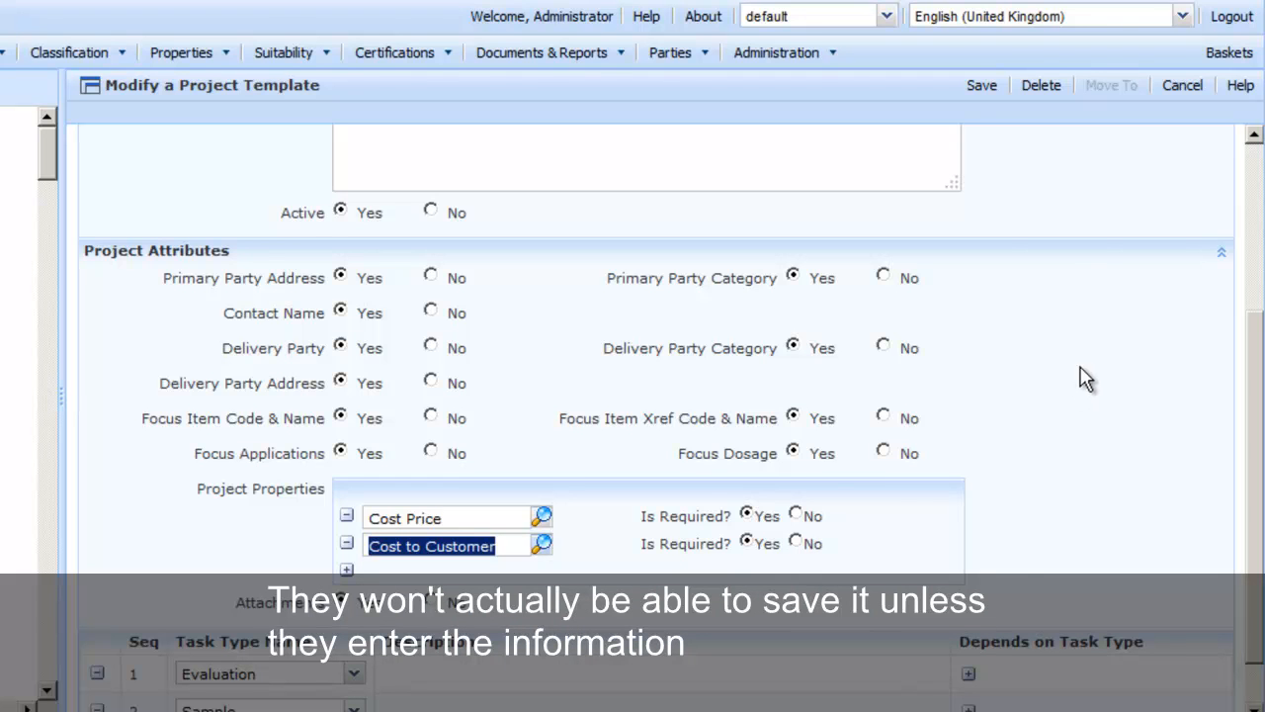
{"action": "left_click", "coordinate": [982, 86]}
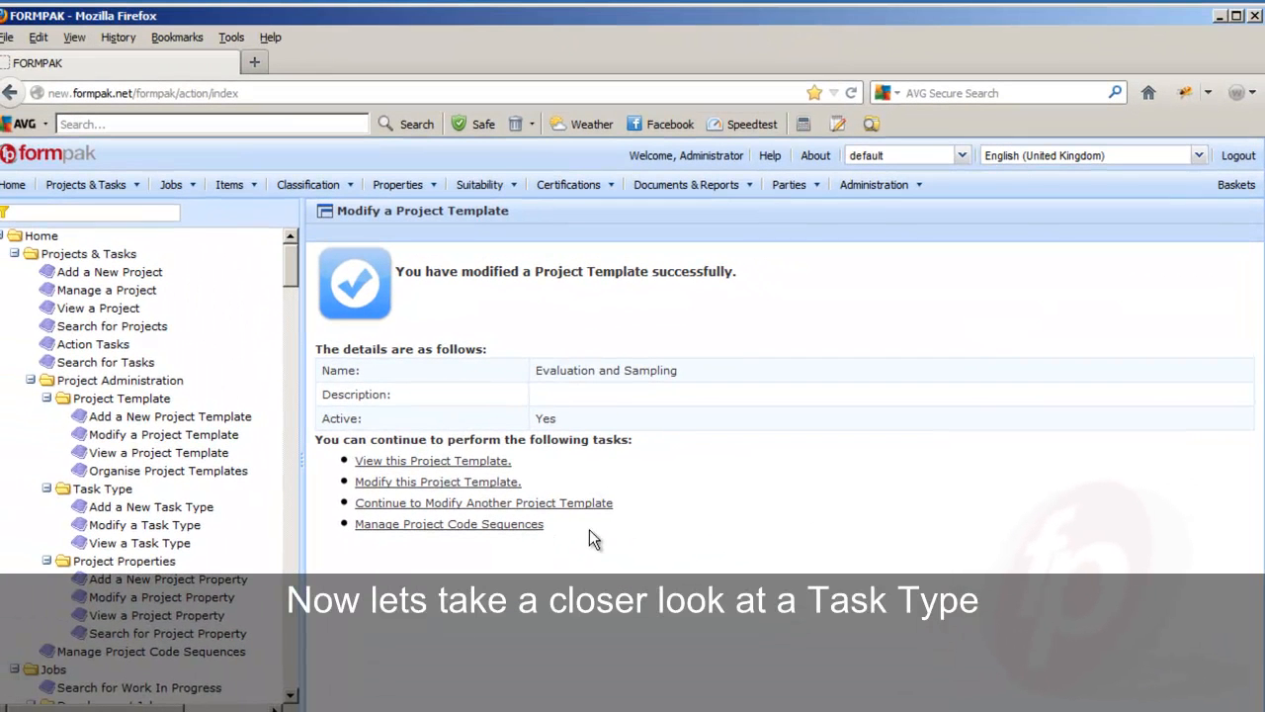
- View the Sample task type and examine its behaviour and details
{"action": "left_click", "coordinate": [146, 545]}
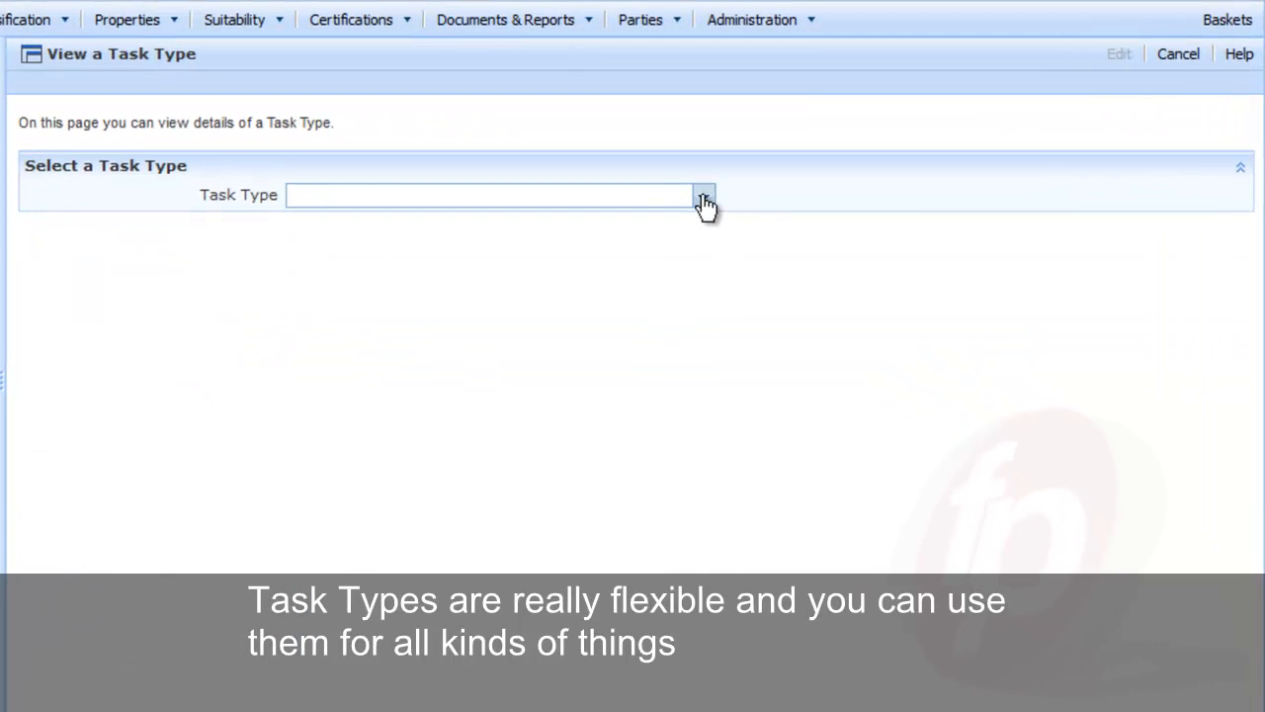
{"action": "left_click", "coordinate": [704, 198]}
{"action": "left_click", "coordinate": [347, 285]}
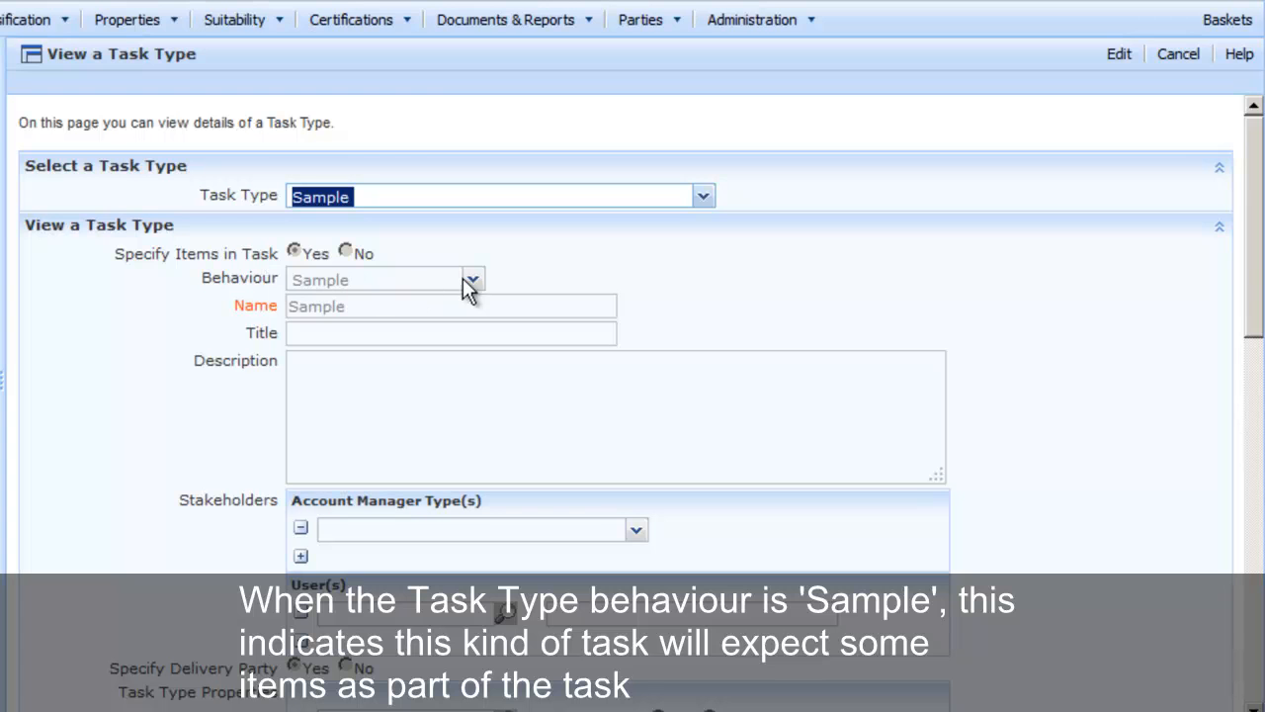
{"action": "left_click", "coordinate": [1020, 391]}
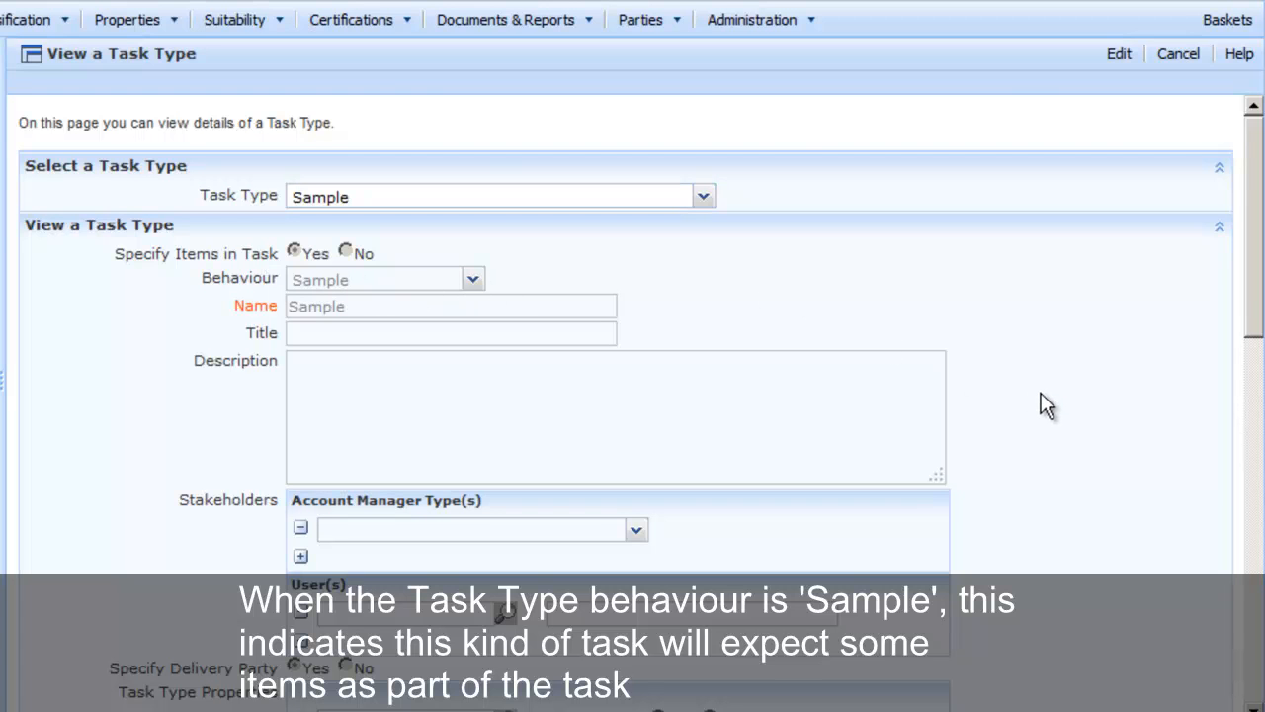
{"action": "scroll", "coordinate": [1035, 401], "scroll_direction": "down", "scroll_amount": 1}
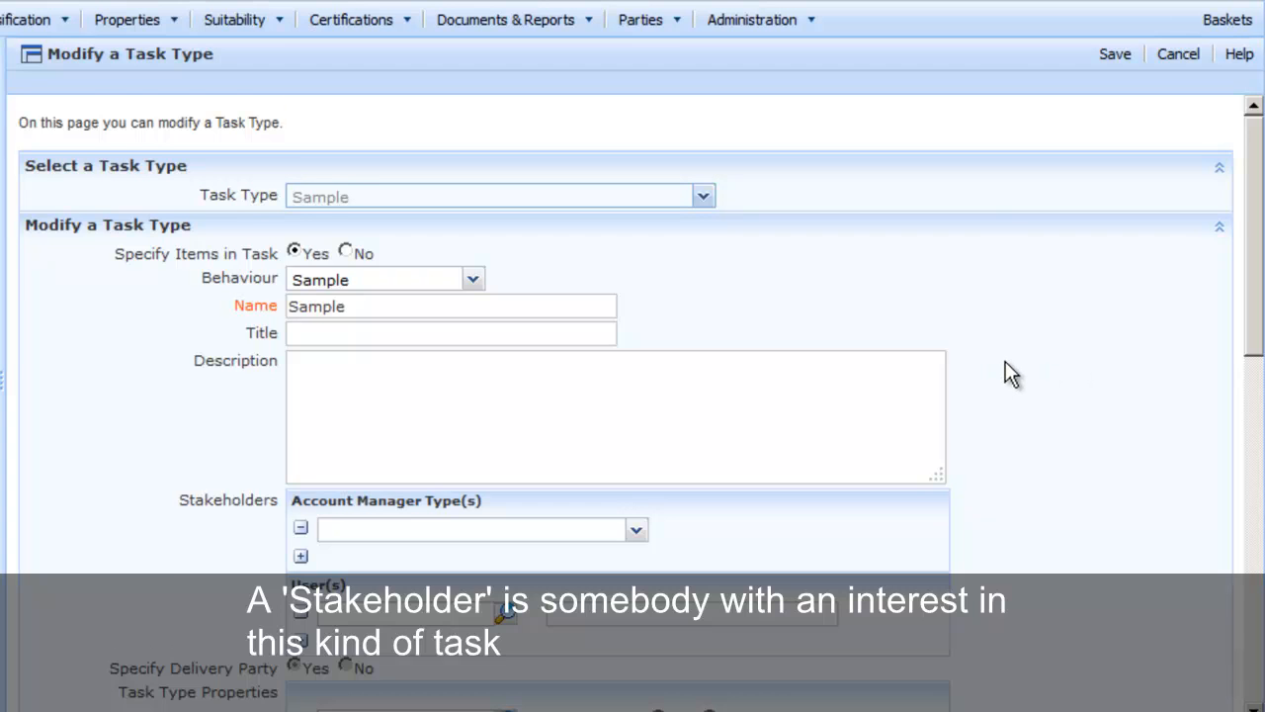
- Set the Sample task type's stakeholder account manager type to Primary Account Manager
{"action": "scroll", "coordinate": [1005, 362], "scroll_direction": "down", "scroll_amount": 2}
{"action": "scroll", "coordinate": [1005, 361], "scroll_direction": "down", "scroll_amount": 2}
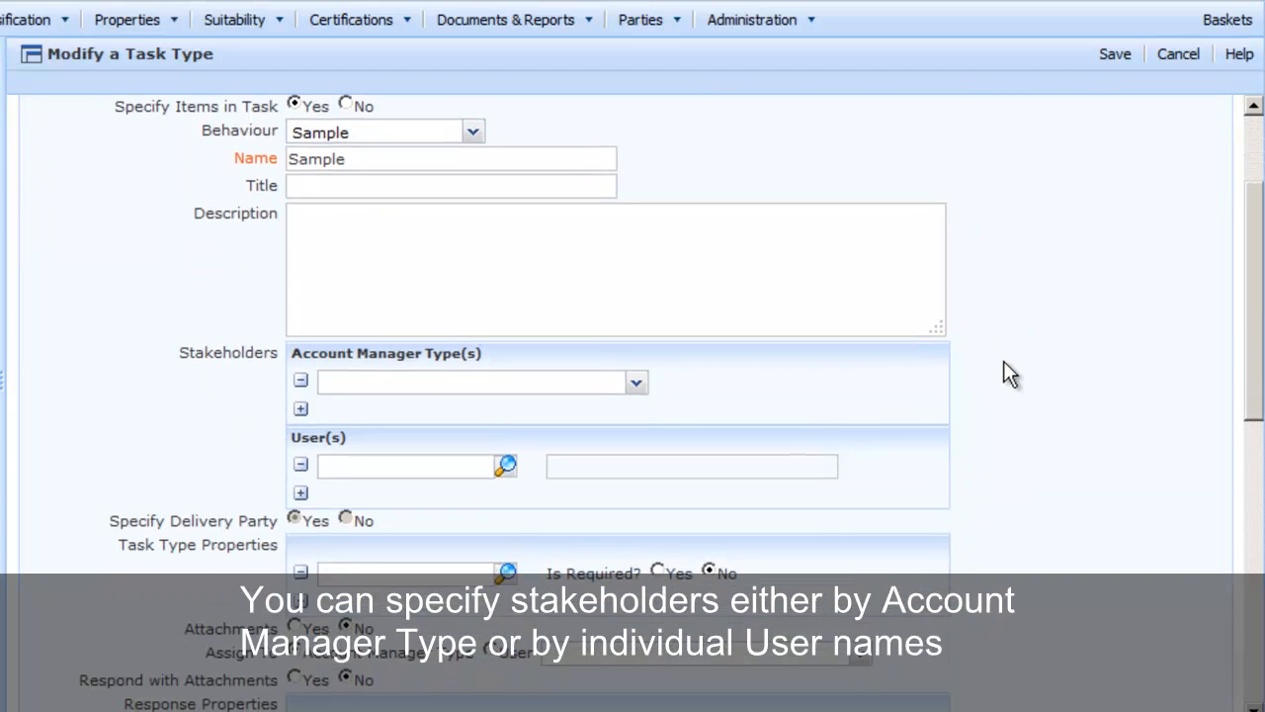
{"action": "left_click", "coordinate": [639, 382]}
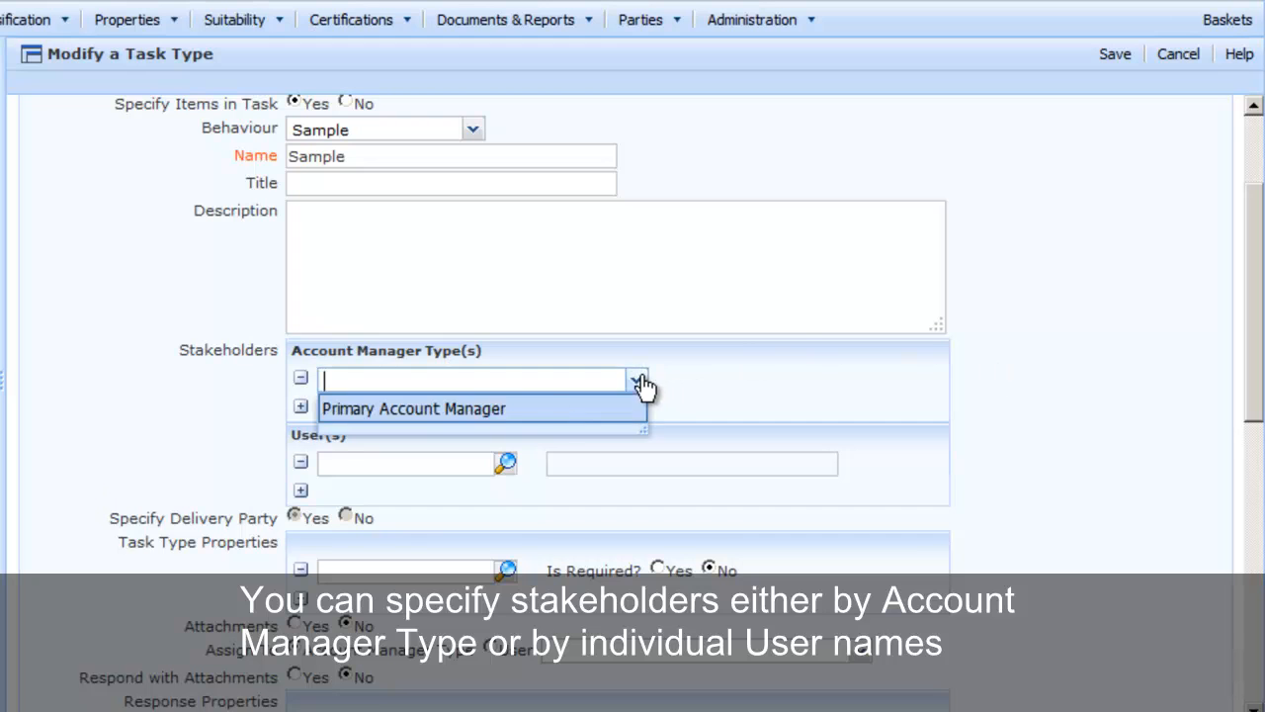
{"action": "left_click", "coordinate": [551, 413]}
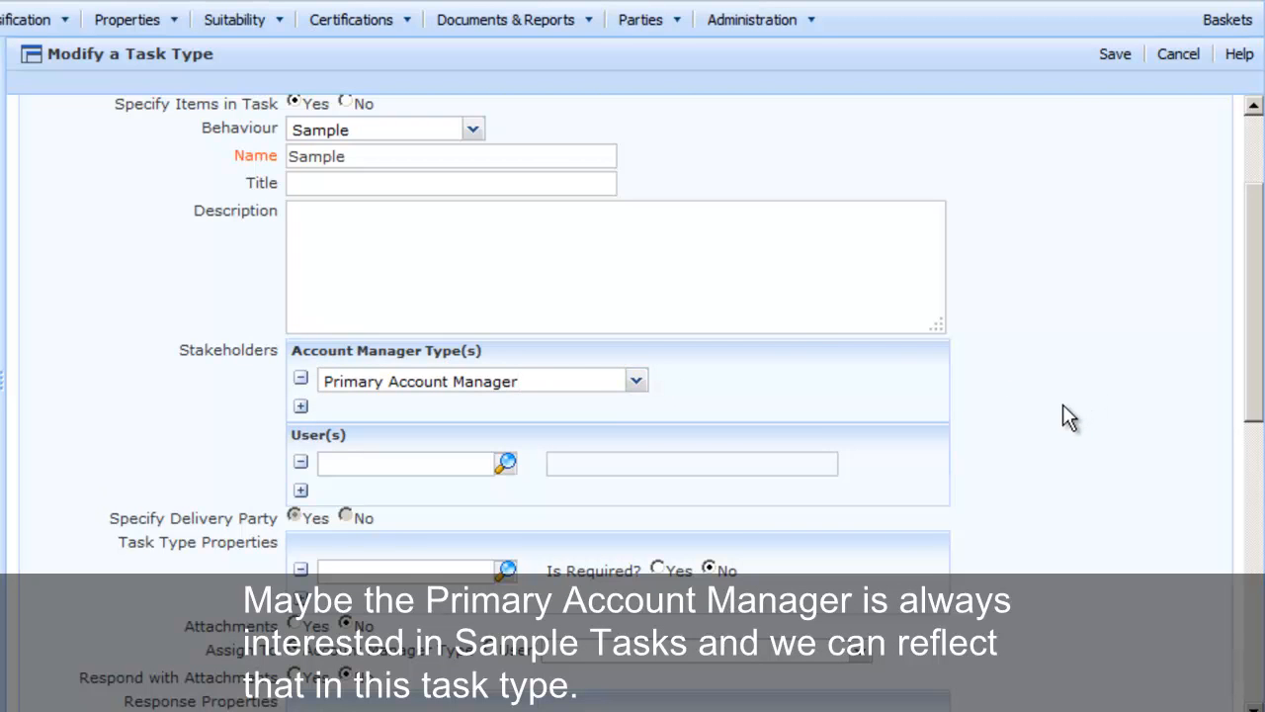
- Add Sample Colour as a task type property of the Sample task type
{"action": "scroll", "coordinate": [1066, 411], "scroll_direction": "down", "scroll_amount": 3}
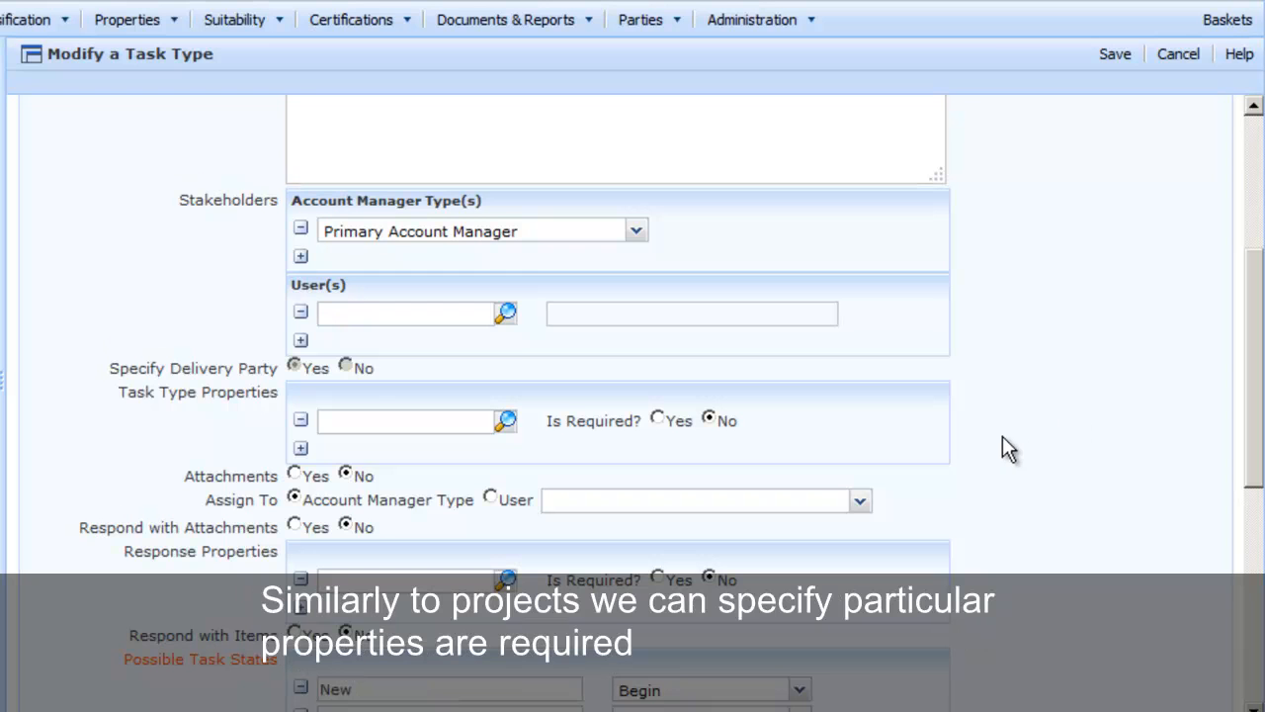
{"action": "left_click", "coordinate": [355, 419]}
{"action": "type", "text": "sample"}
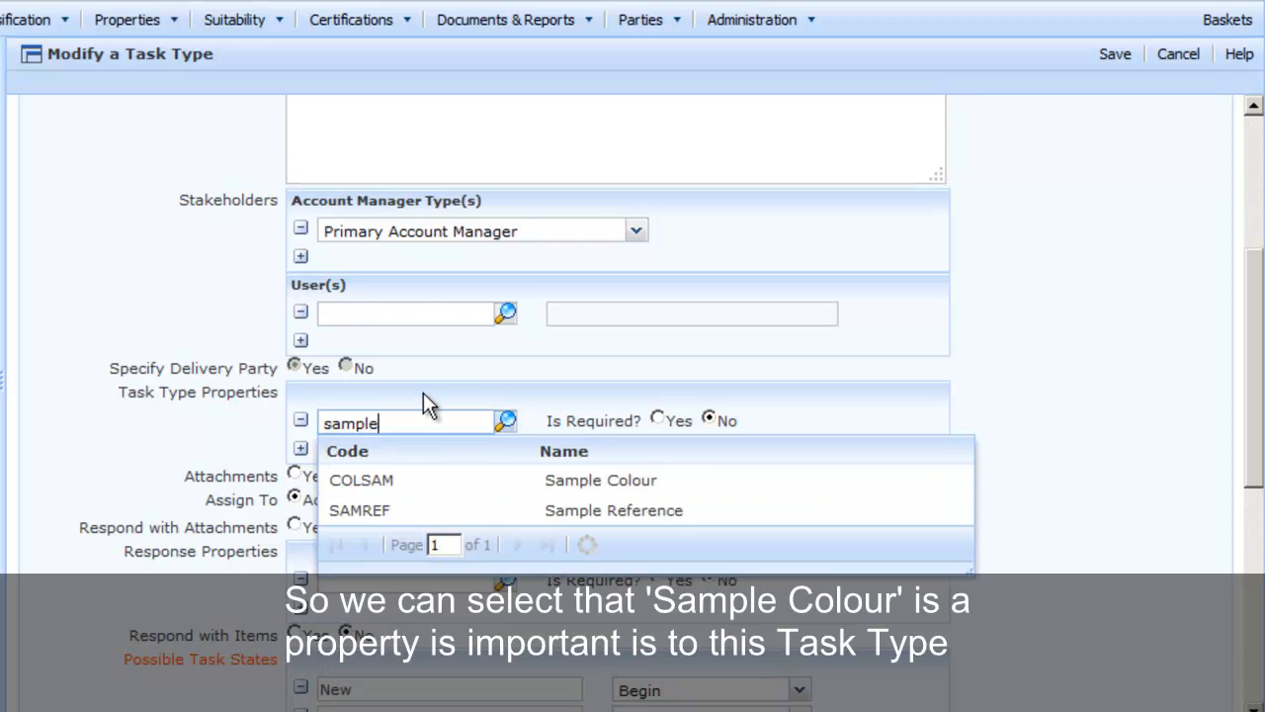
{"action": "left_click", "coordinate": [413, 483]}
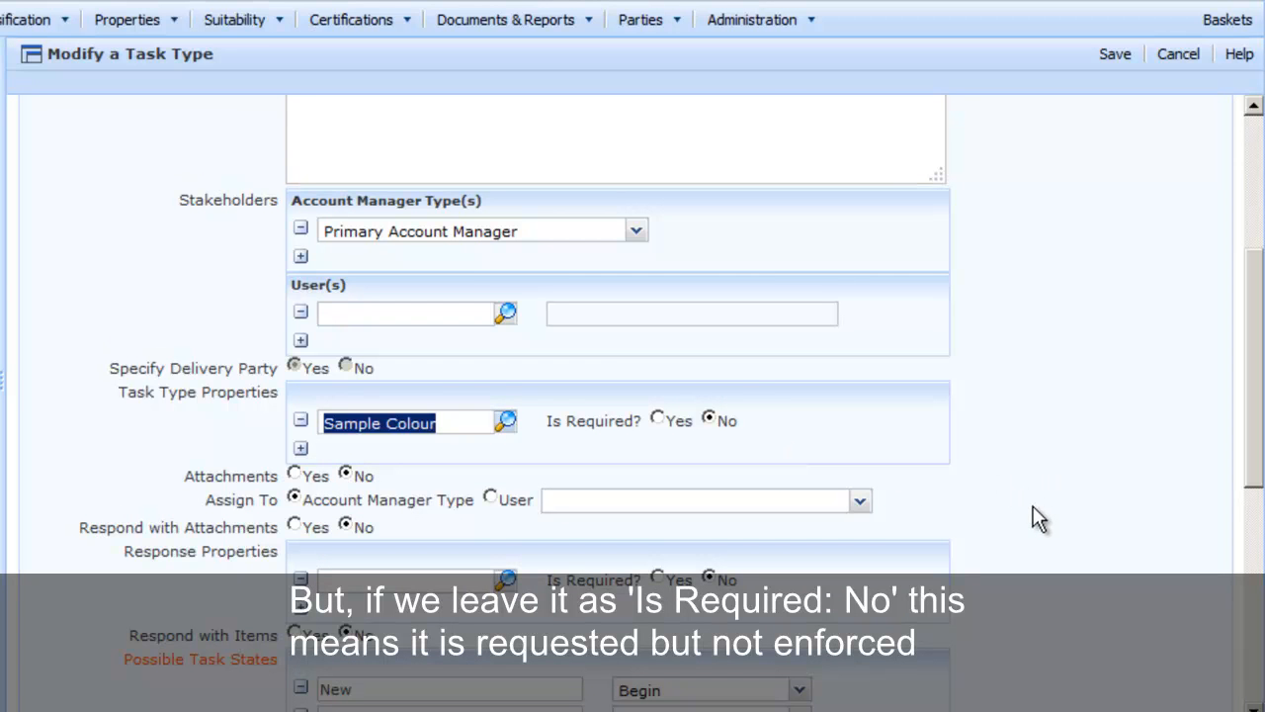
- Allow attachments on the Sample task type and assign its tasks to a specific user, entering that user's ID
{"action": "left_click", "coordinate": [293, 474]}
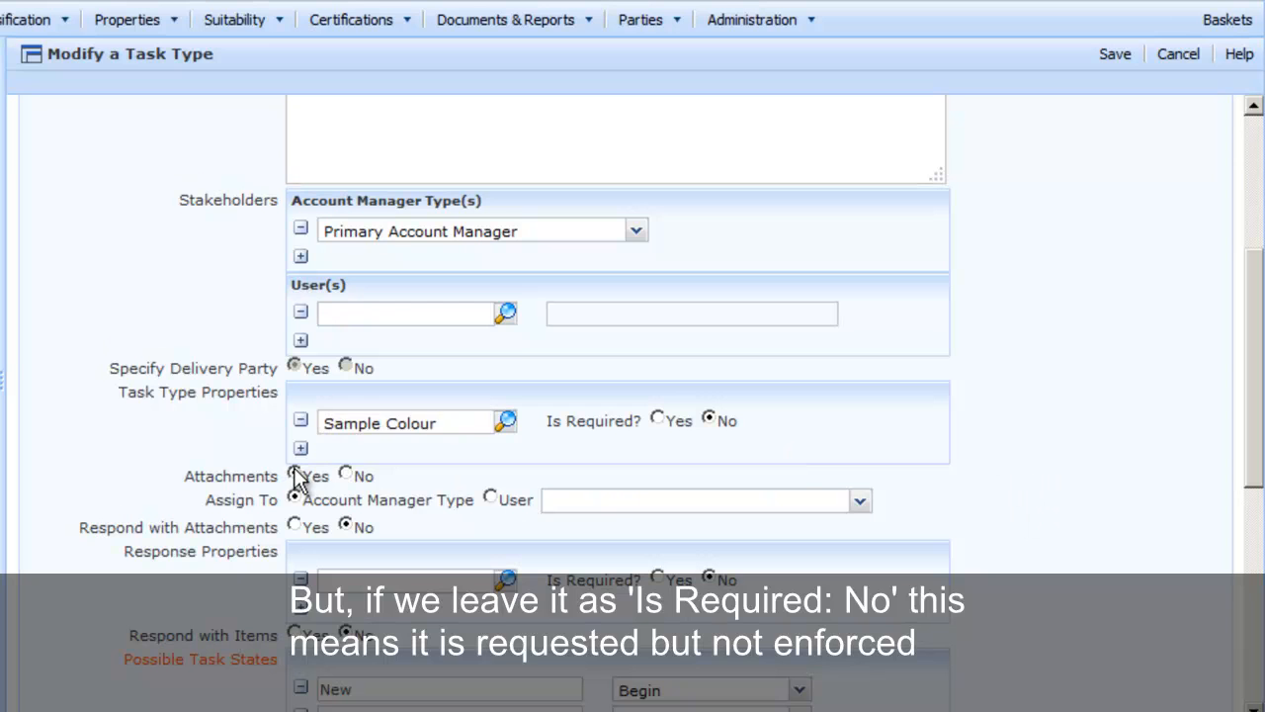
{"action": "left_click", "coordinate": [493, 498]}
{"action": "left_click", "coordinate": [583, 500]}
{"action": "type", "text": "pen"}
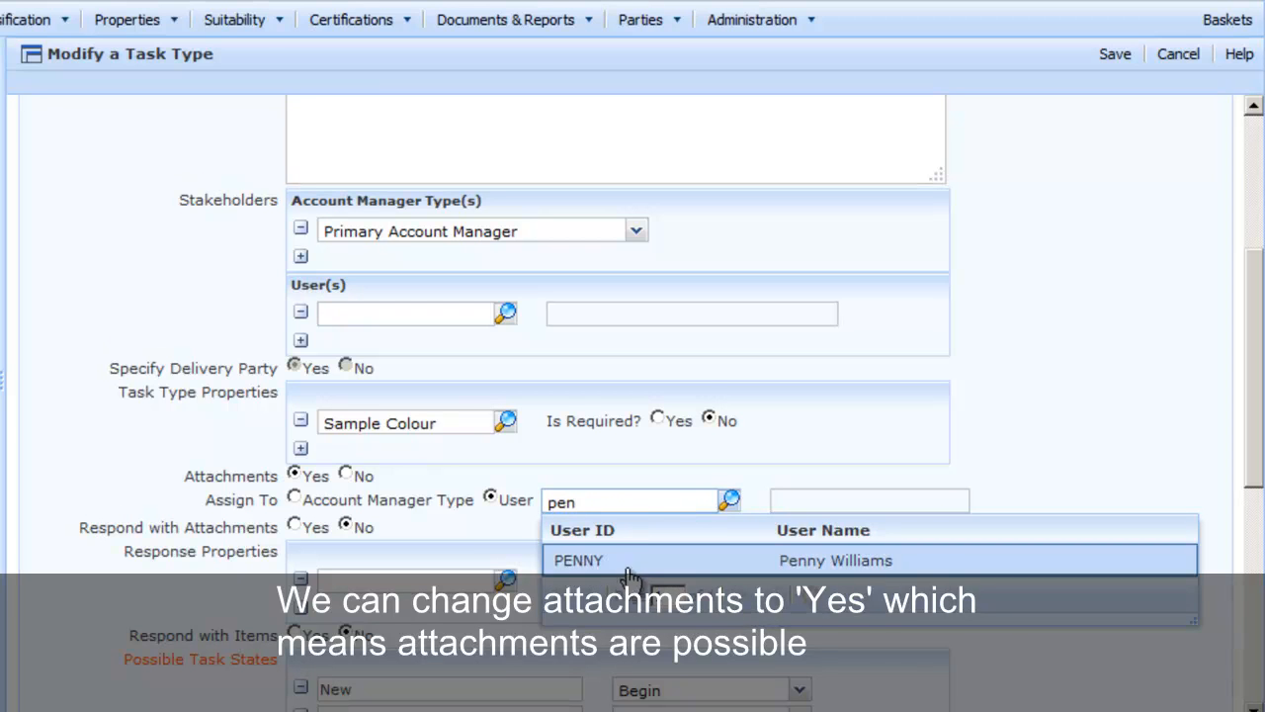
{"action": "left_click", "coordinate": [650, 560]}
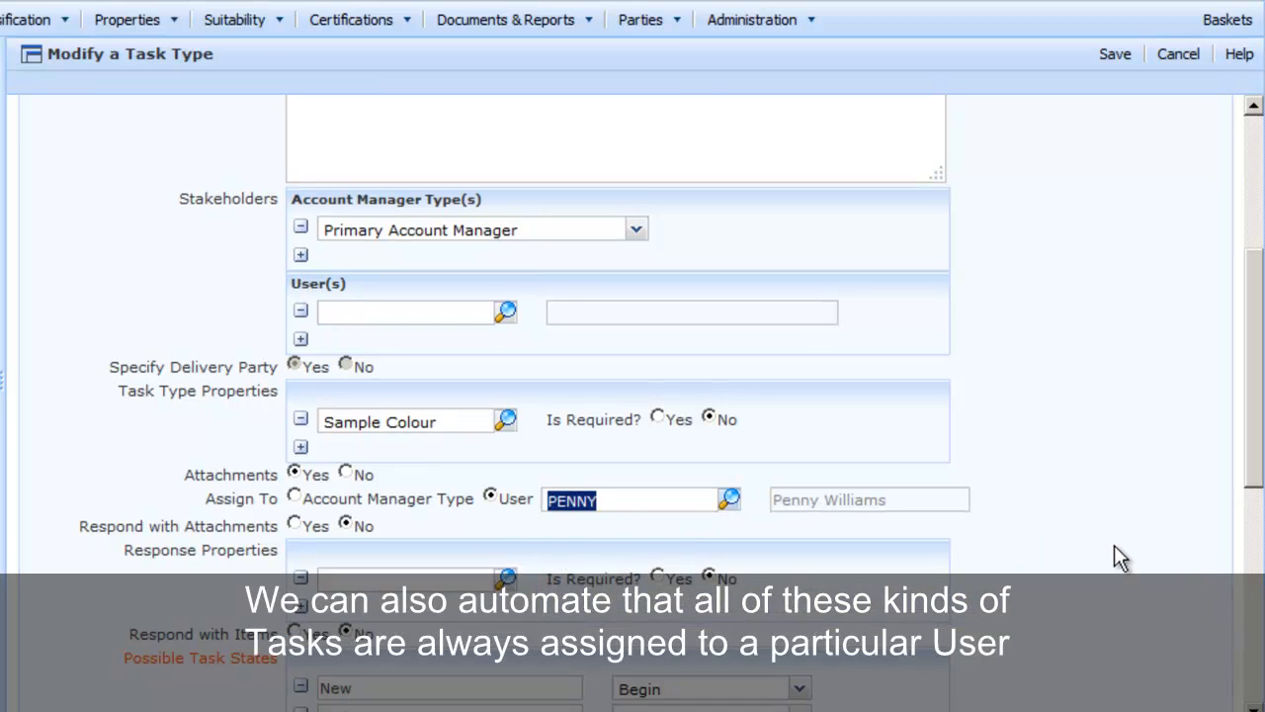
- Add Sample Colour as an item property of the Sample task type and look over the possible item states
{"action": "scroll", "coordinate": [1114, 545], "scroll_direction": "down", "scroll_amount": 1}
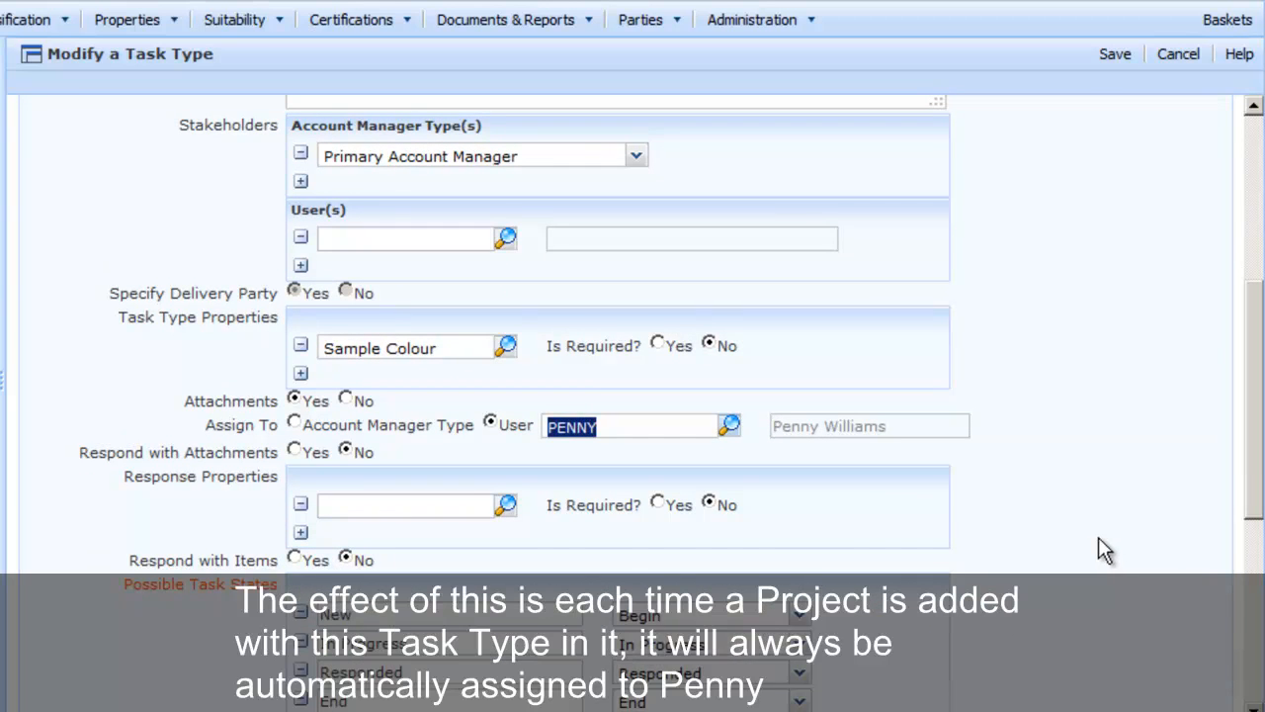
{"action": "scroll", "coordinate": [1106, 538], "scroll_direction": "down", "scroll_amount": 1}
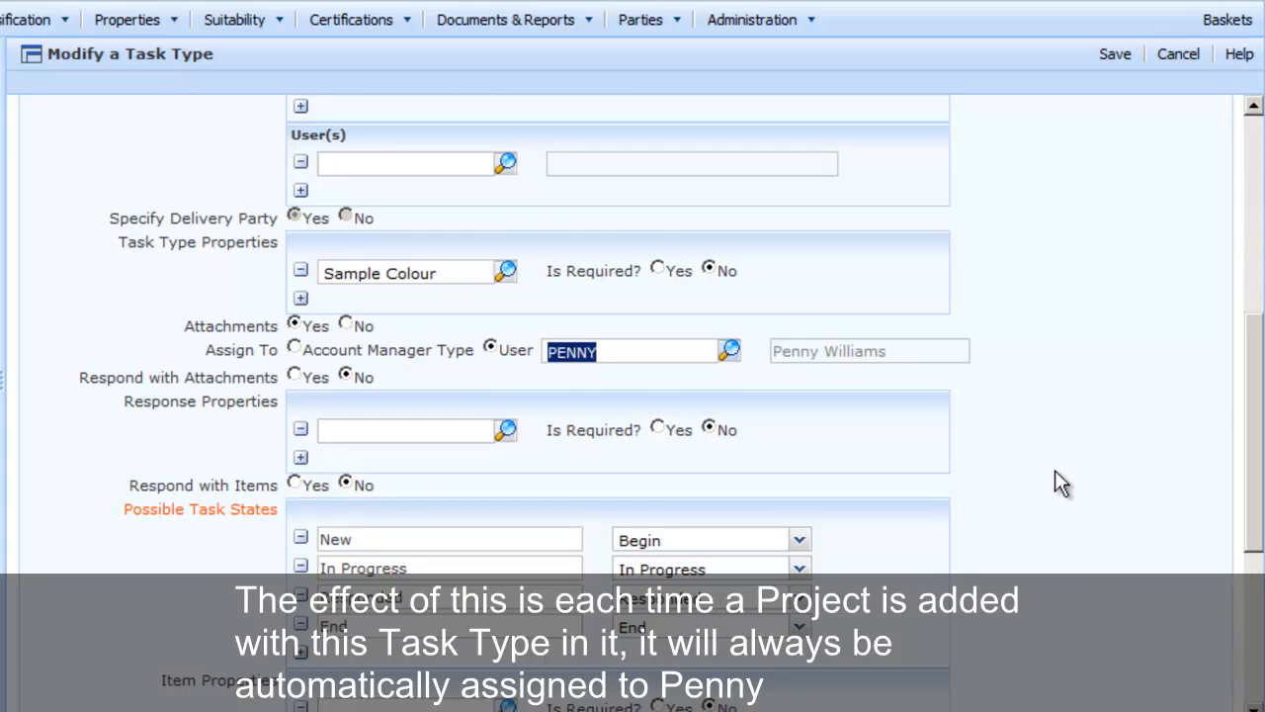
{"action": "scroll", "coordinate": [1055, 469], "scroll_direction": "down", "scroll_amount": 1}
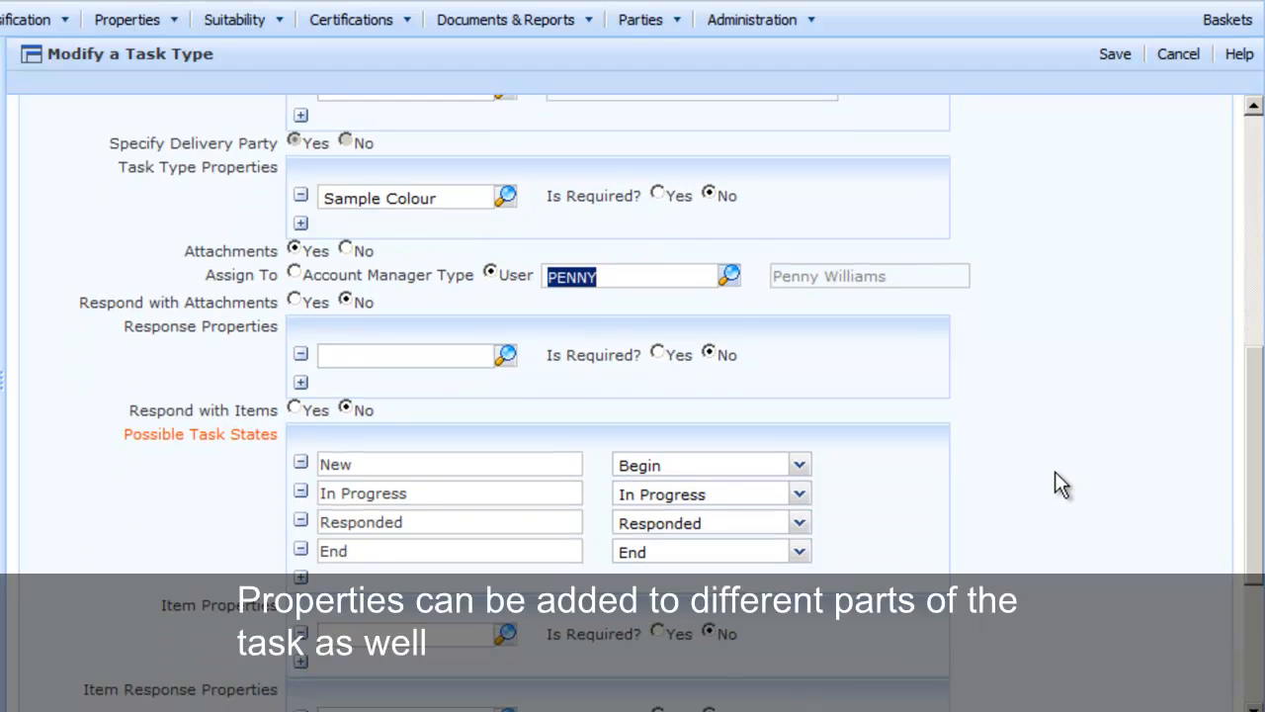
{"action": "scroll", "coordinate": [1055, 470], "scroll_direction": "down", "scroll_amount": 1}
{"action": "scroll", "coordinate": [1074, 525], "scroll_direction": "down", "scroll_amount": 1}
{"action": "left_click", "coordinate": [384, 482]}
{"action": "type", "text": "colour"}
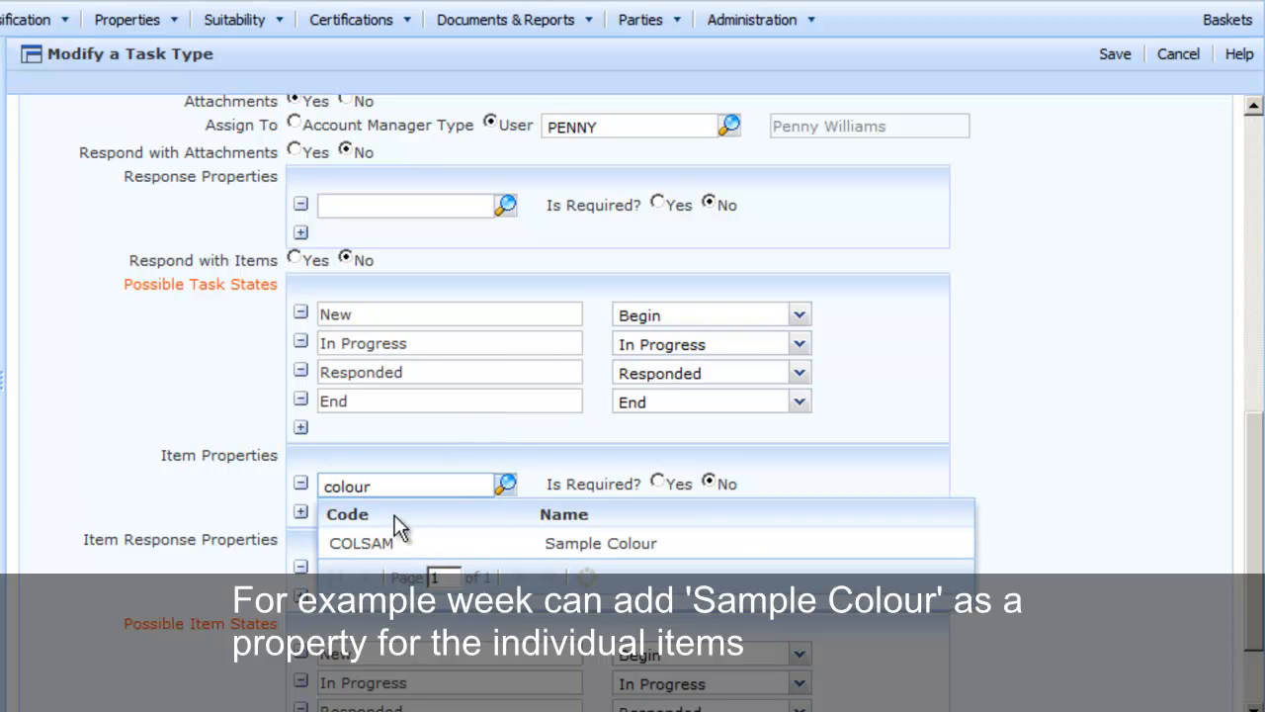
{"action": "left_click", "coordinate": [404, 550]}
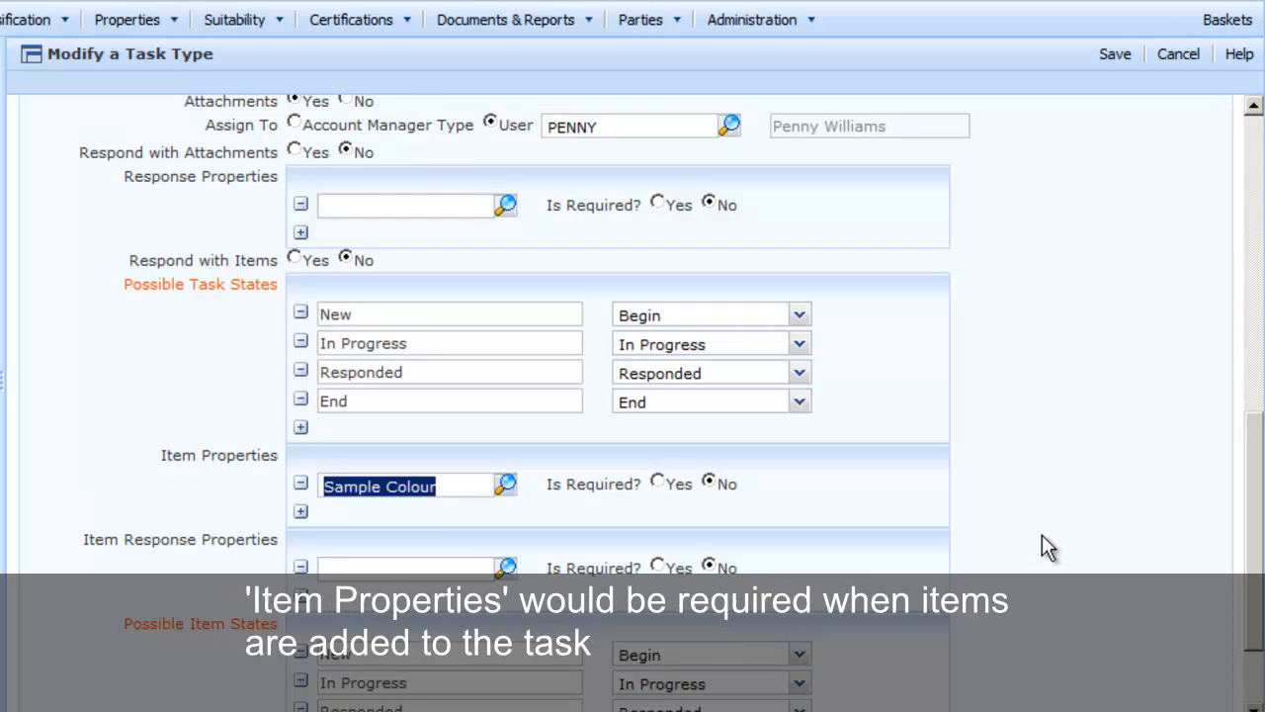
{"action": "scroll", "coordinate": [1023, 537], "scroll_direction": "down", "scroll_amount": 2}
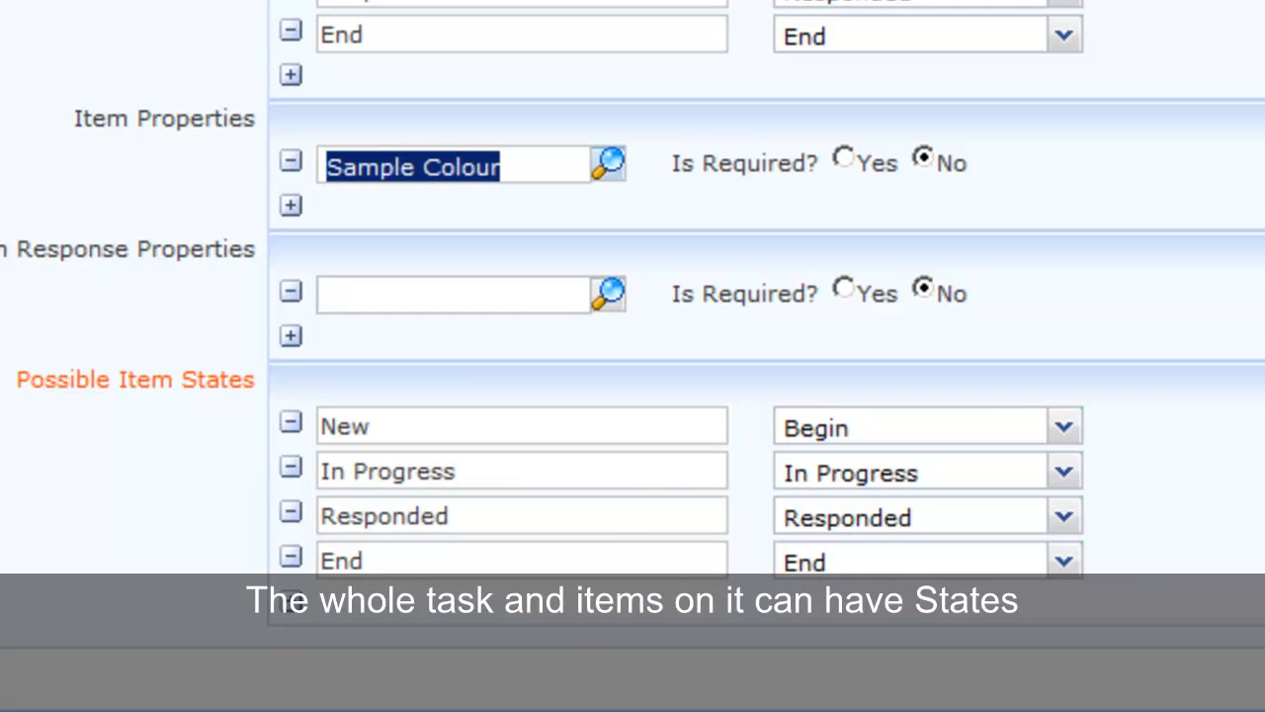
- Rename the last possible item state of the Sample task type to Sent, keep its type as End, and save the task type
{"action": "left_click", "coordinate": [404, 562]}
{"action": "left_click_drag", "start_coordinate": [405, 562], "coordinate": [269, 574]}
{"action": "type", "text": "Sent"}
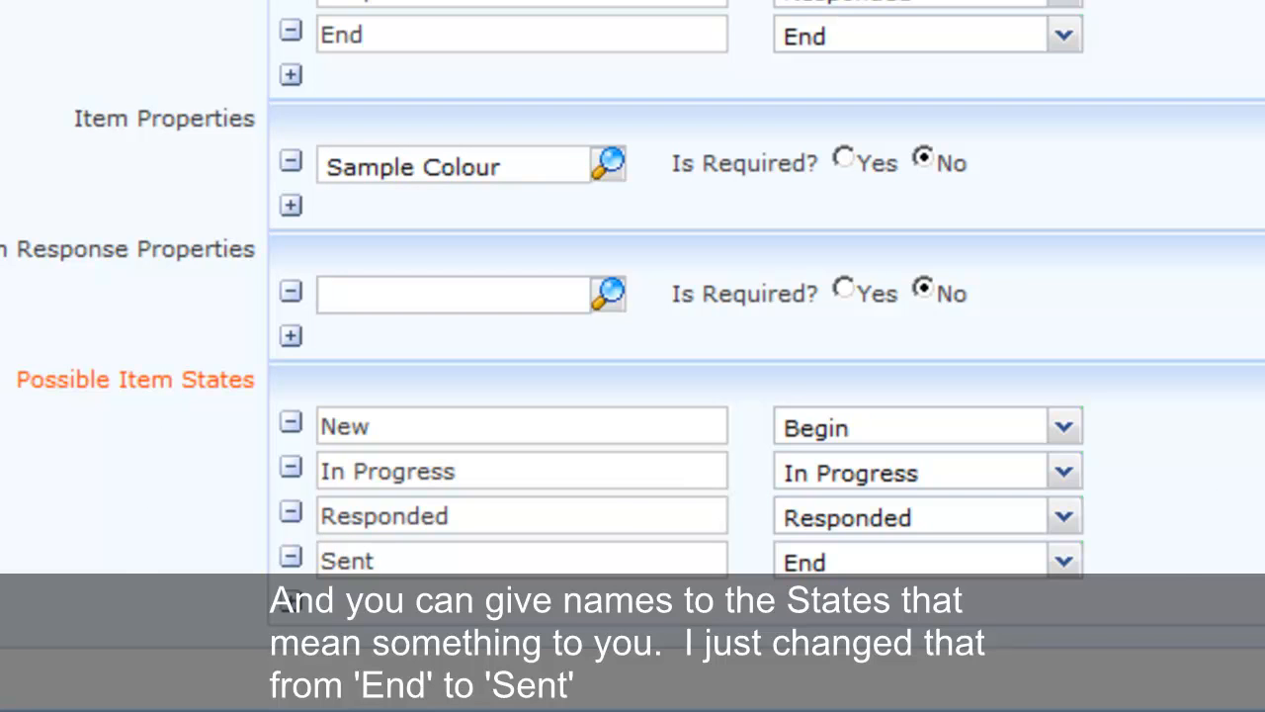
{"action": "left_click", "coordinate": [1070, 565]}
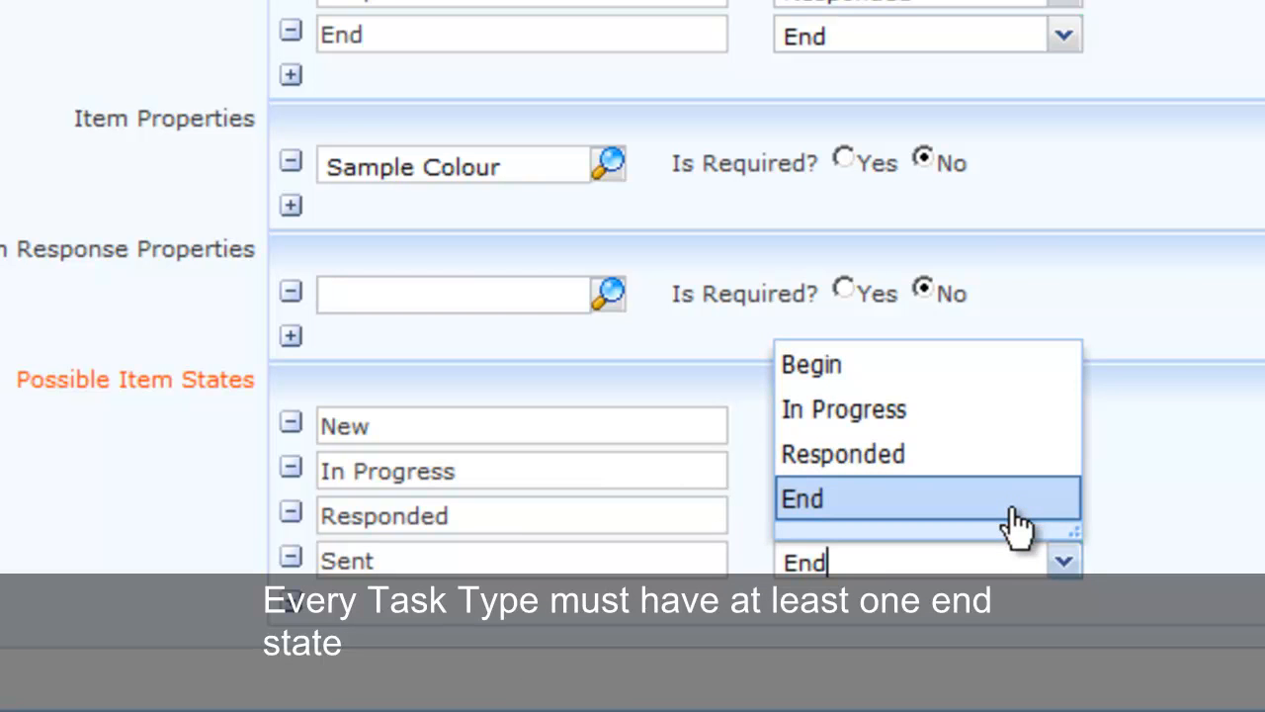
{"action": "left_click", "coordinate": [1011, 509]}
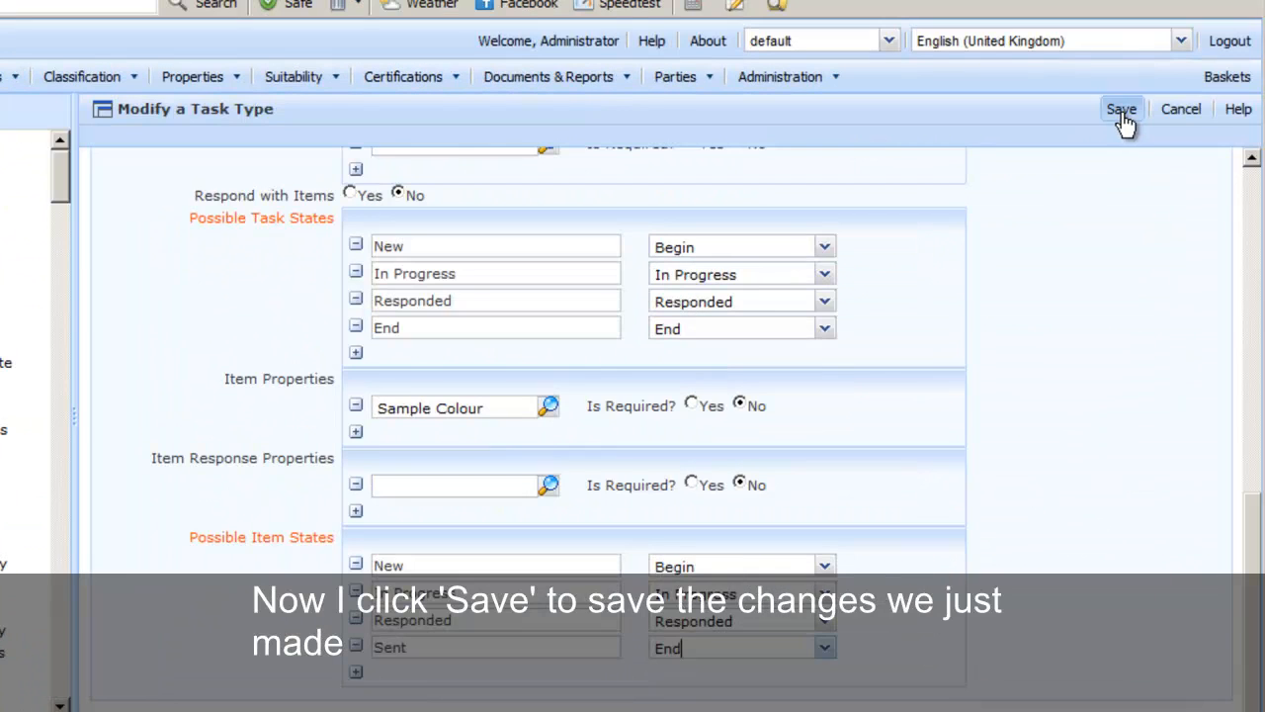
{"action": "left_click", "coordinate": [1128, 114]}
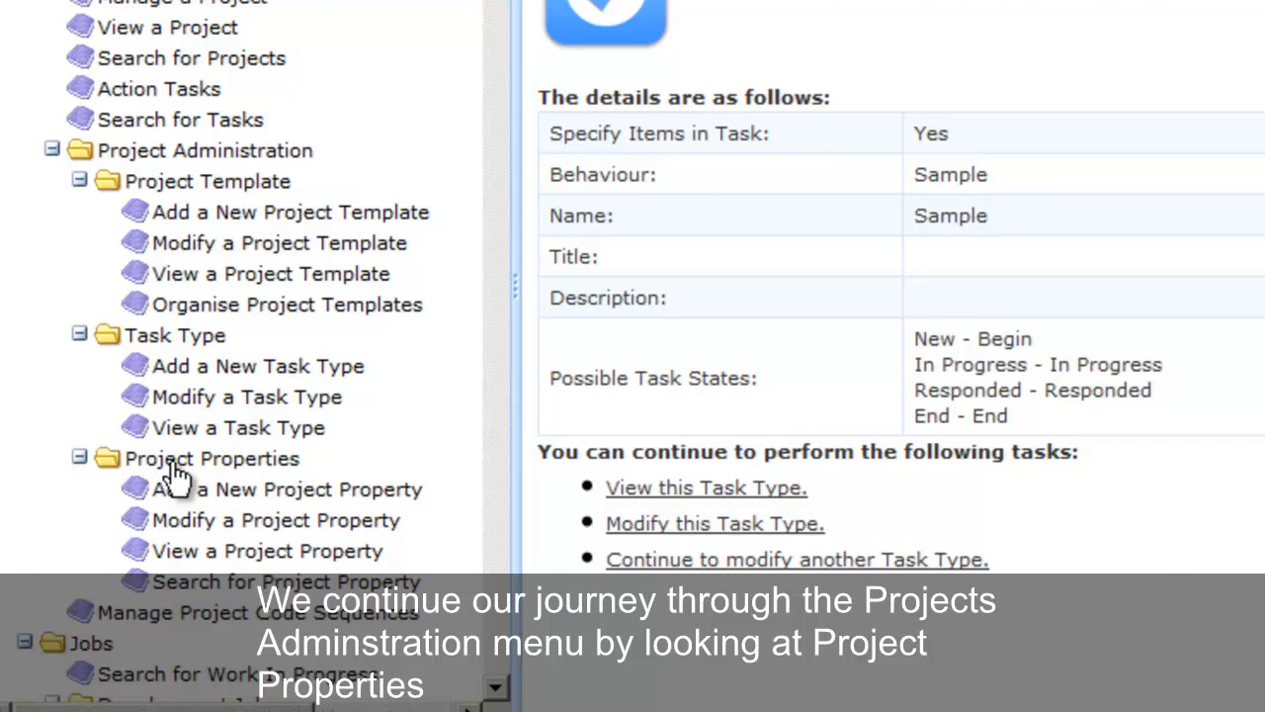
- View the Sample Colour project property and look over its key attributes
{"action": "left_click", "coordinate": [261, 554]}
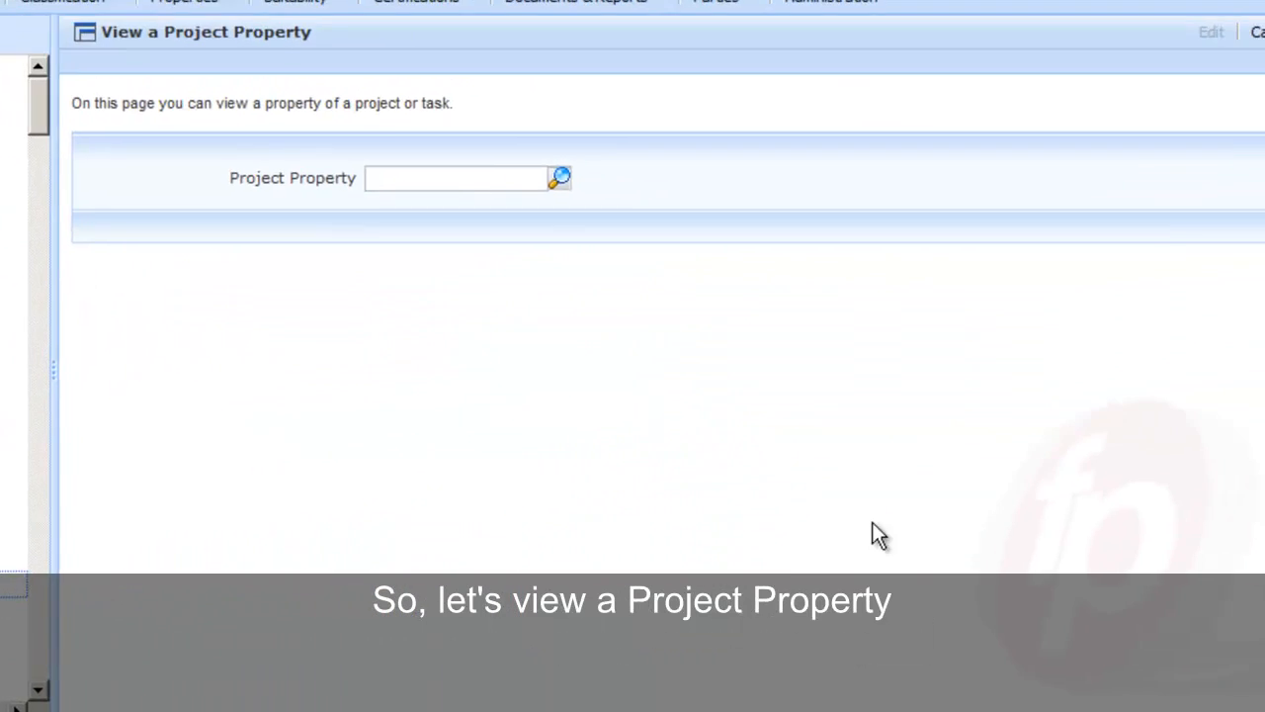
{"action": "left_click", "coordinate": [355, 204]}
{"action": "type", "text": "colour"}
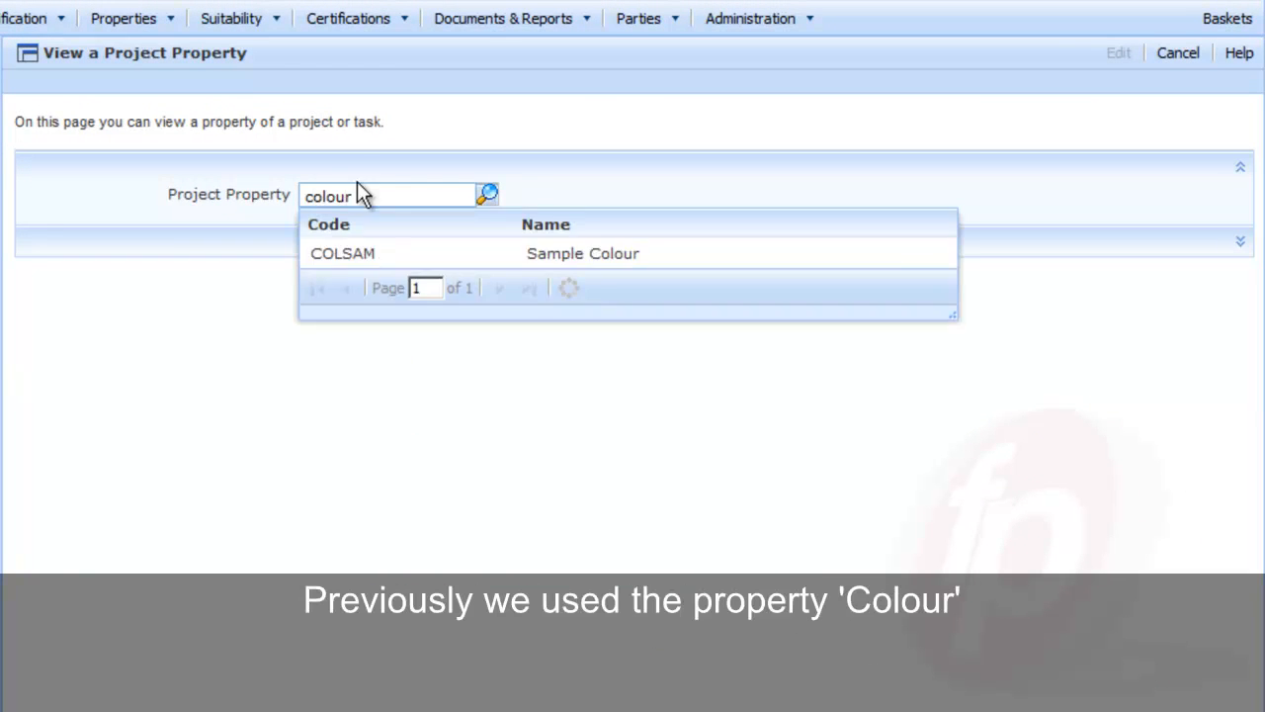
{"action": "left_click", "coordinate": [341, 255]}
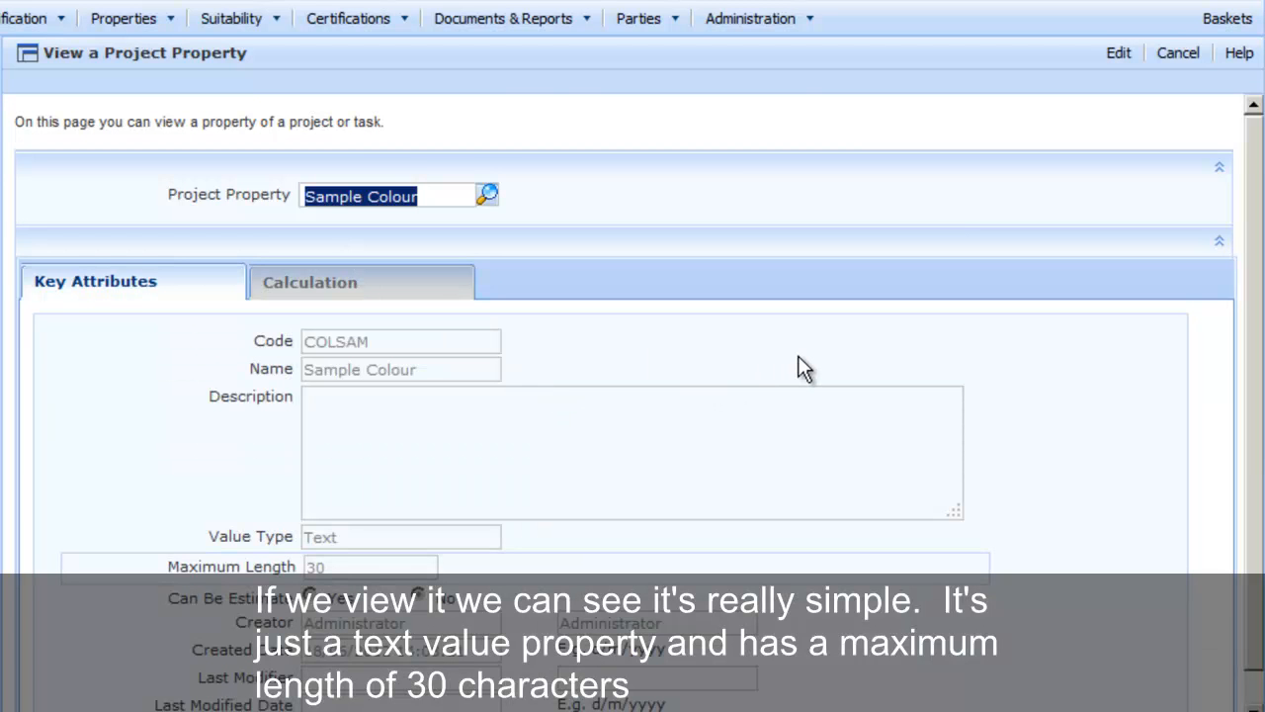
{"action": "scroll", "coordinate": [800, 350], "scroll_direction": "down", "scroll_amount": 1}
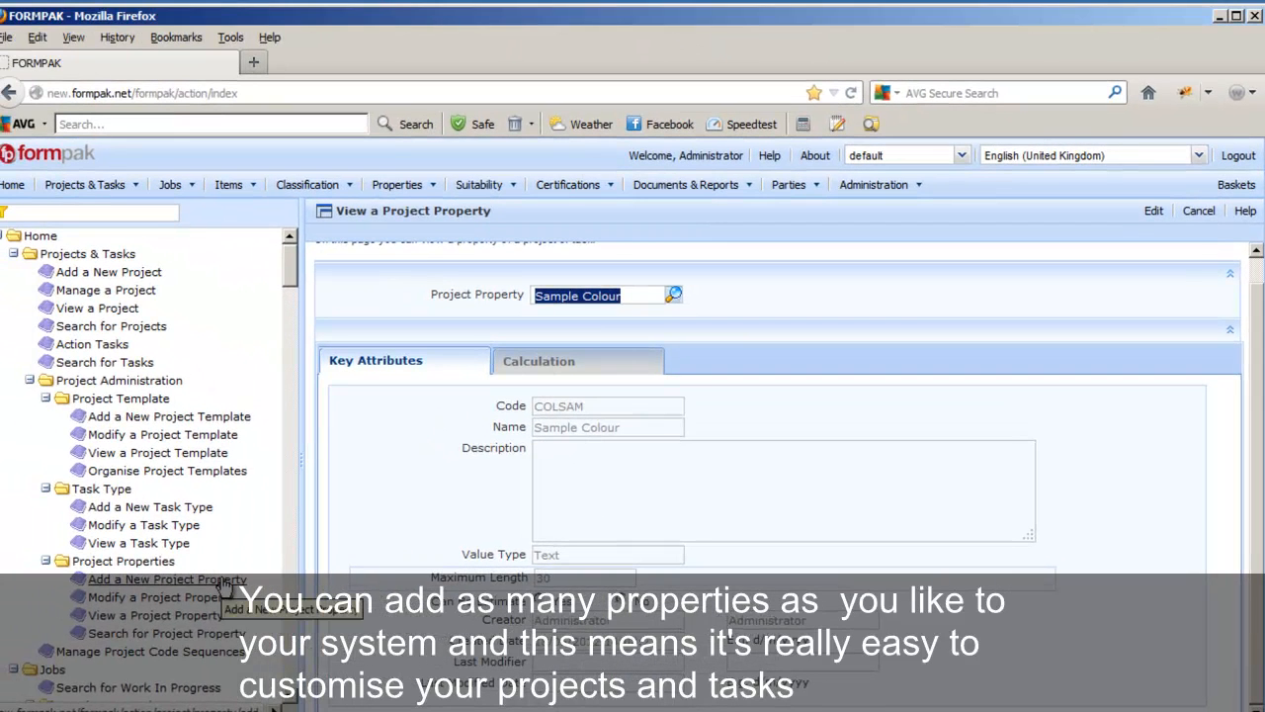
- Start a new project property with code DESC, name Description and description "For Sample Description to customer"
{"action": "left_click", "coordinate": [222, 581]}
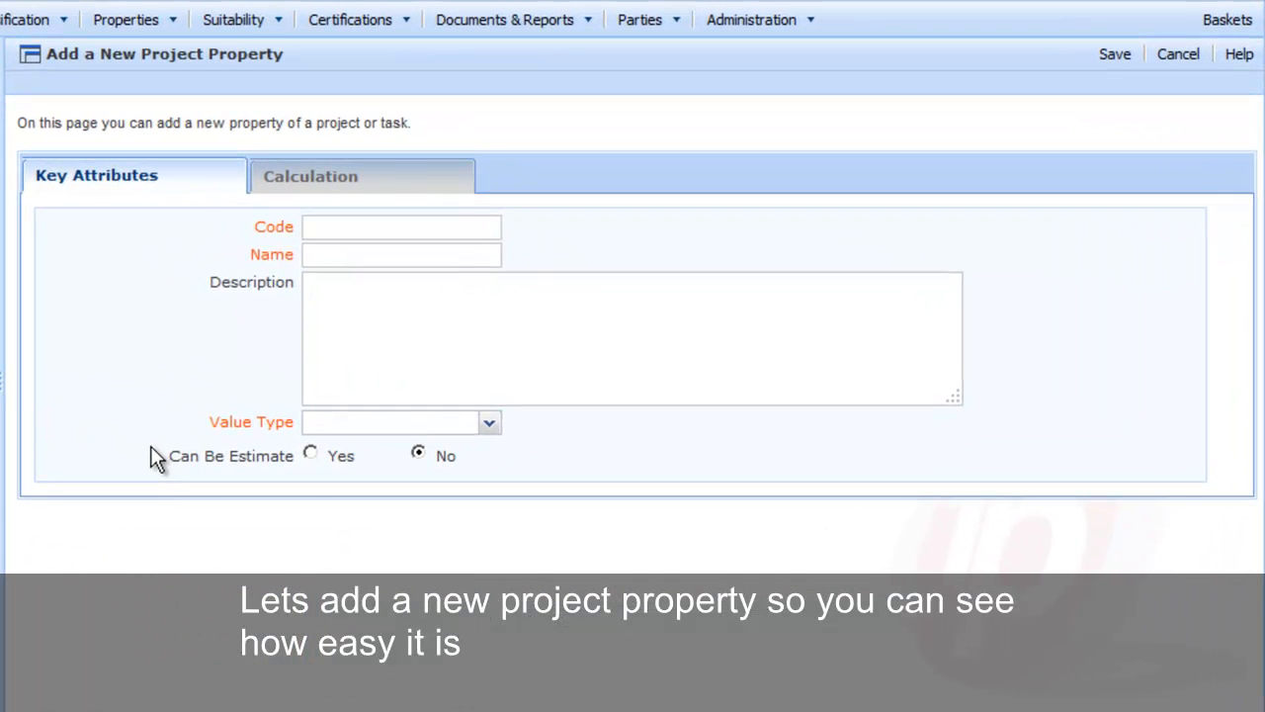
{"action": "type", "text": "DESC"}
{"action": "left_click", "coordinate": [360, 264]}
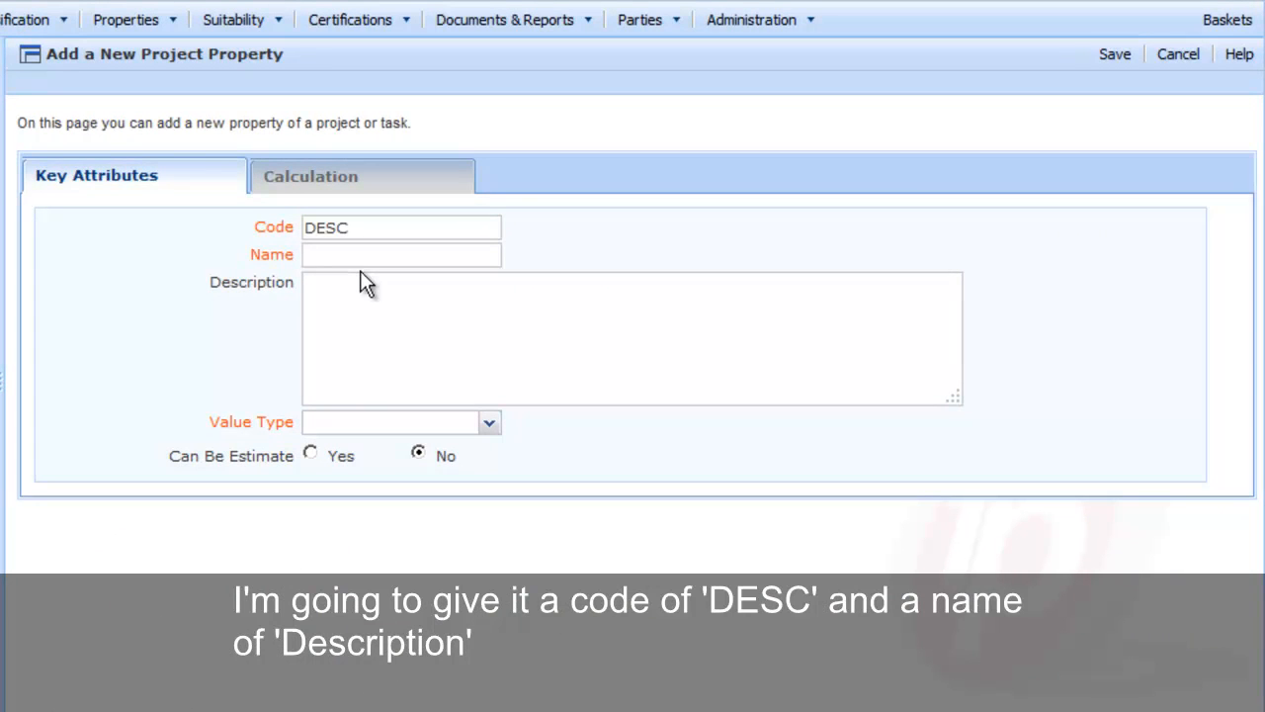
{"action": "type", "text": "Description"}
{"action": "left_click", "coordinate": [367, 283]}
{"action": "type", "text": "For Sample "}
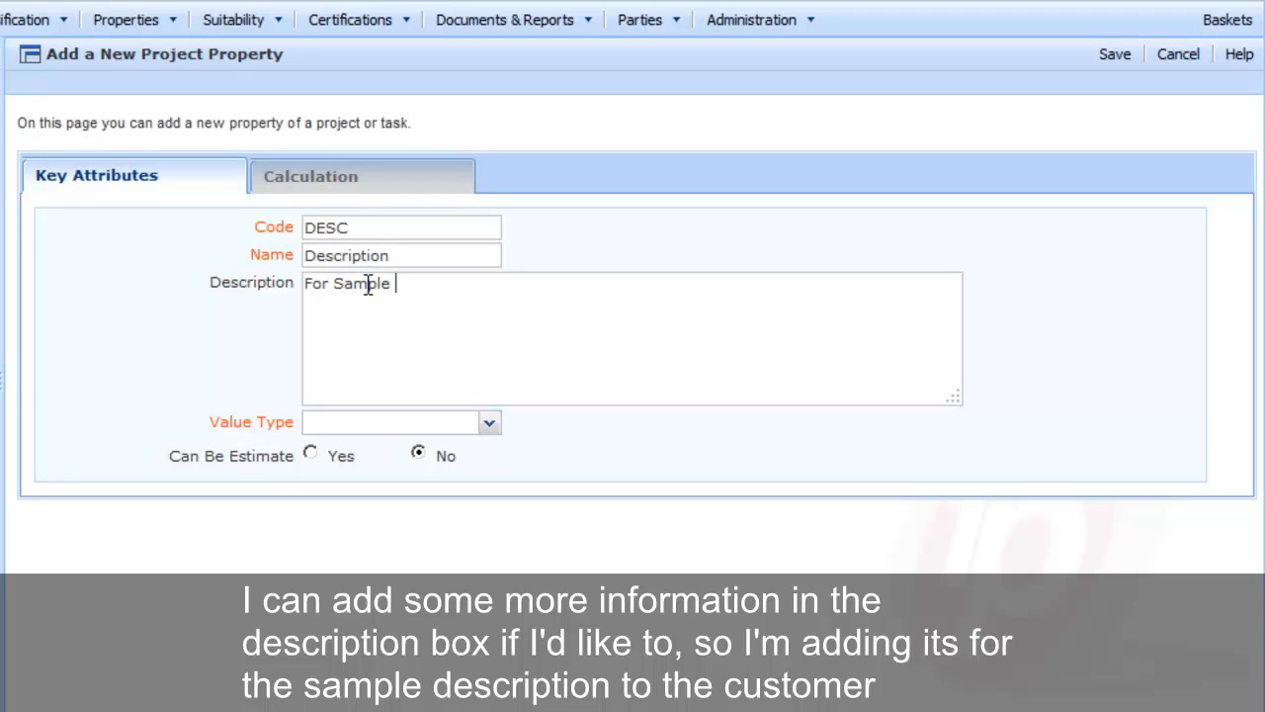
{"action": "type", "text": "Description "}
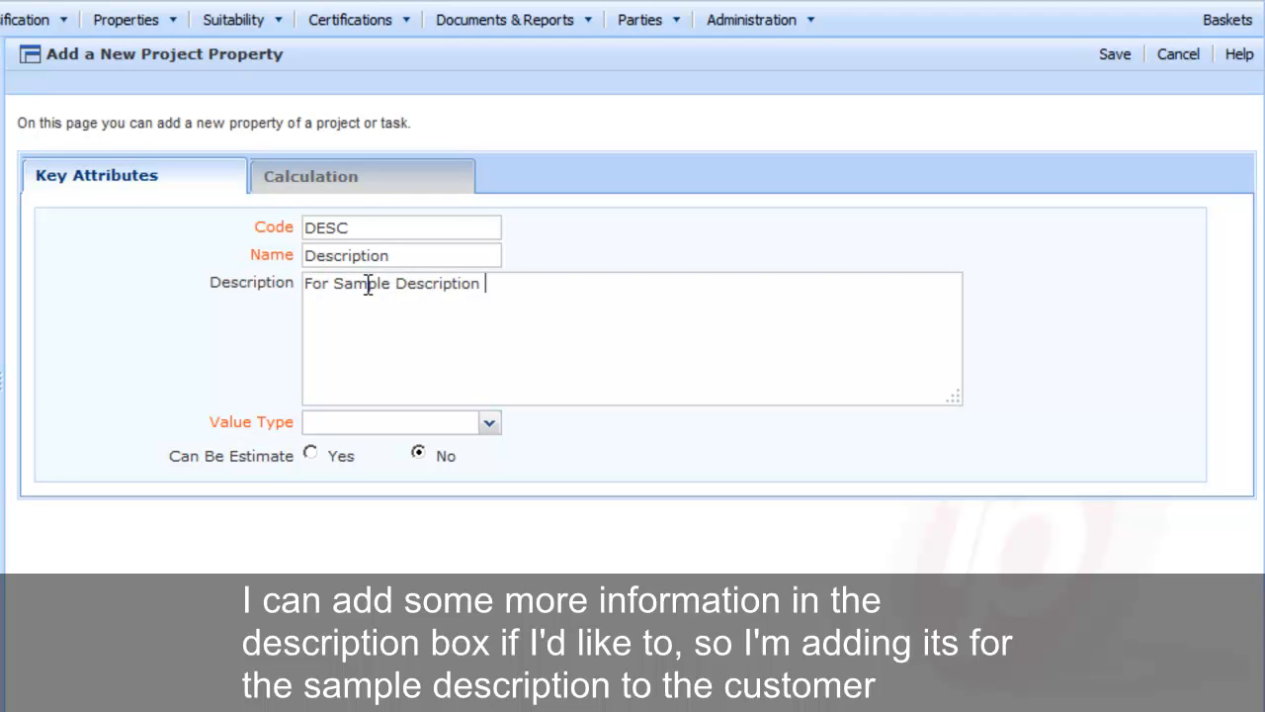
{"action": "type", "text": "to customer"}
- Set the new property's value type to Text with a maximum length of 150, and save it
{"action": "left_click", "coordinate": [491, 424]}
{"action": "left_click_drag", "start_coordinate": [489, 474], "coordinate": [489, 516]}
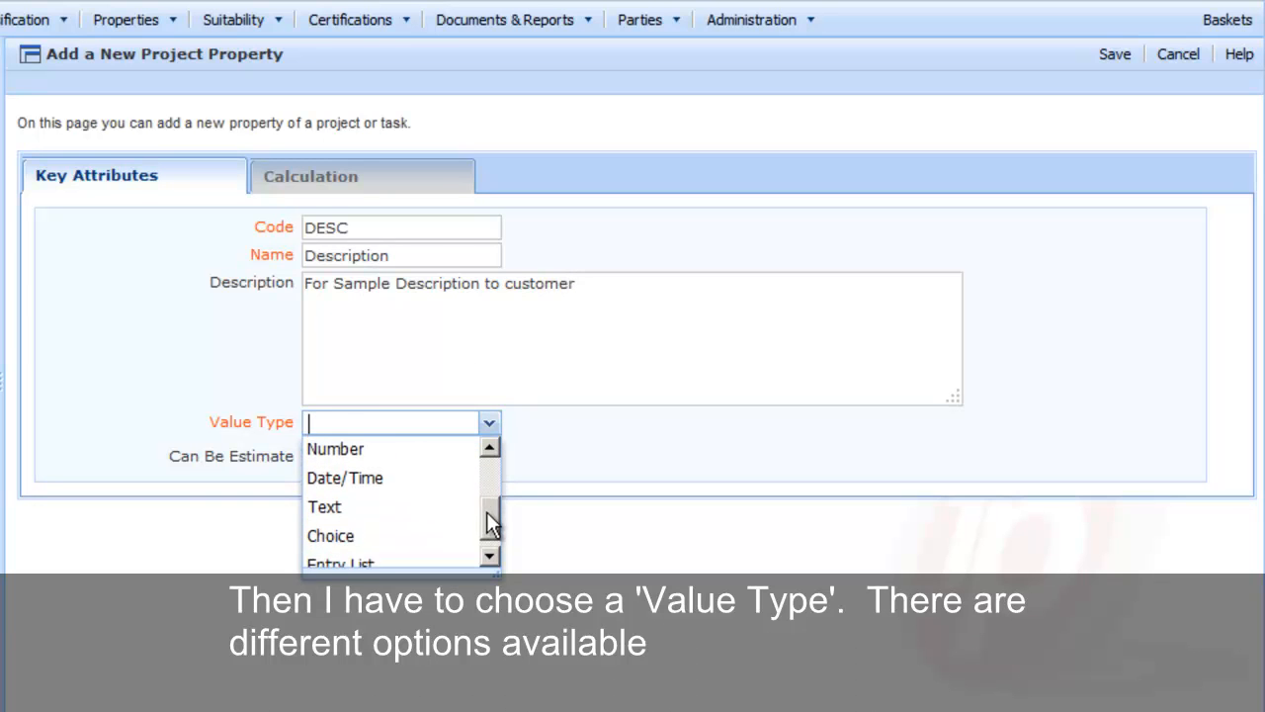
{"action": "left_click", "coordinate": [412, 503]}
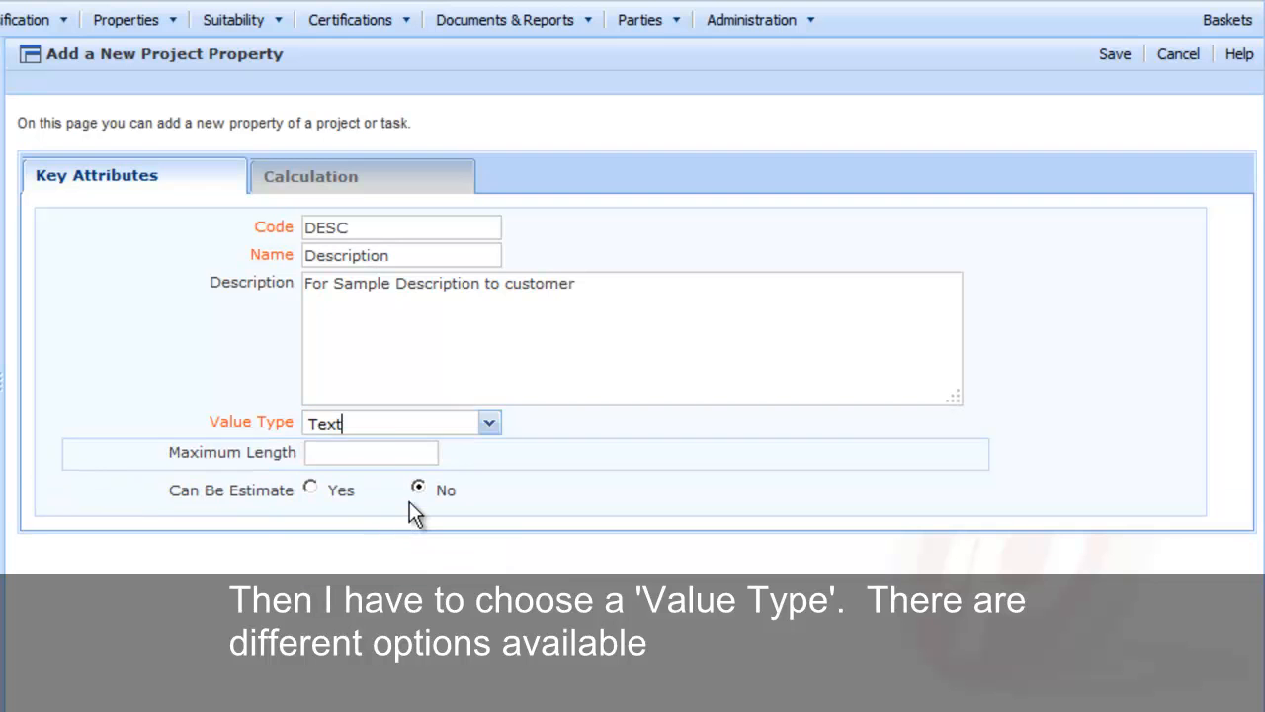
{"action": "left_click", "coordinate": [395, 451]}
{"action": "type", "text": "150"}
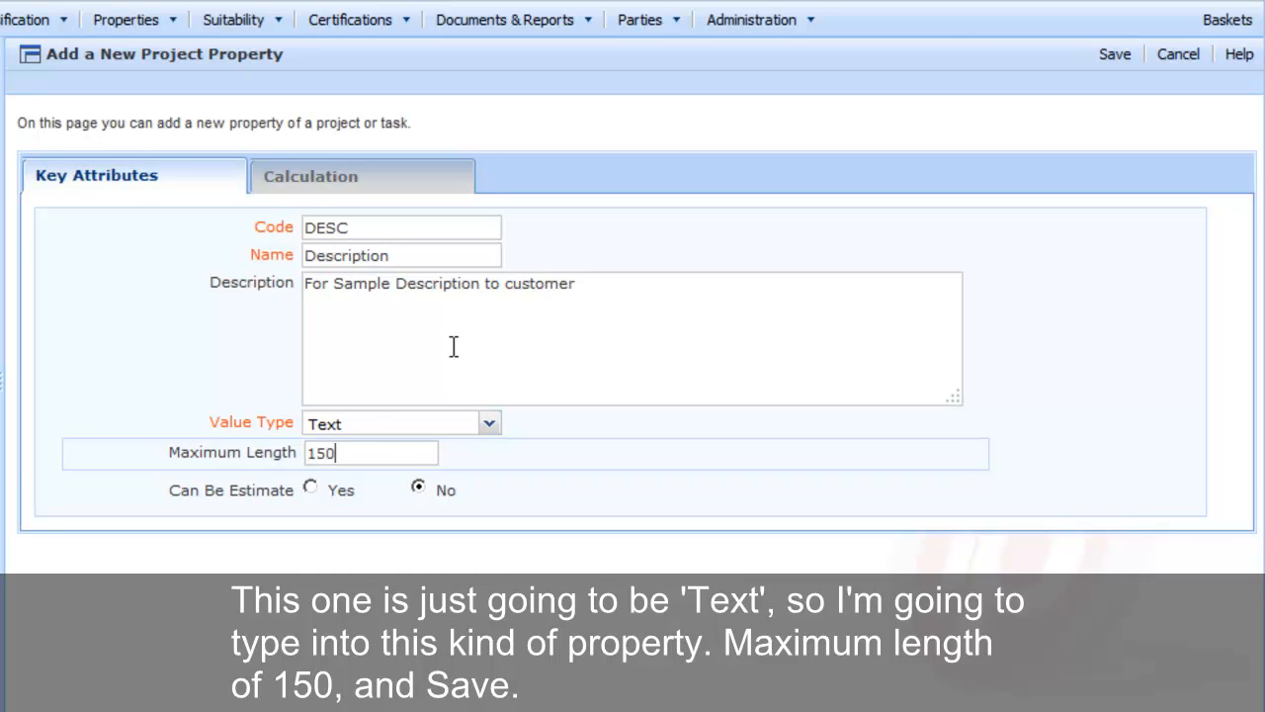
{"action": "left_click", "coordinate": [1115, 57]}
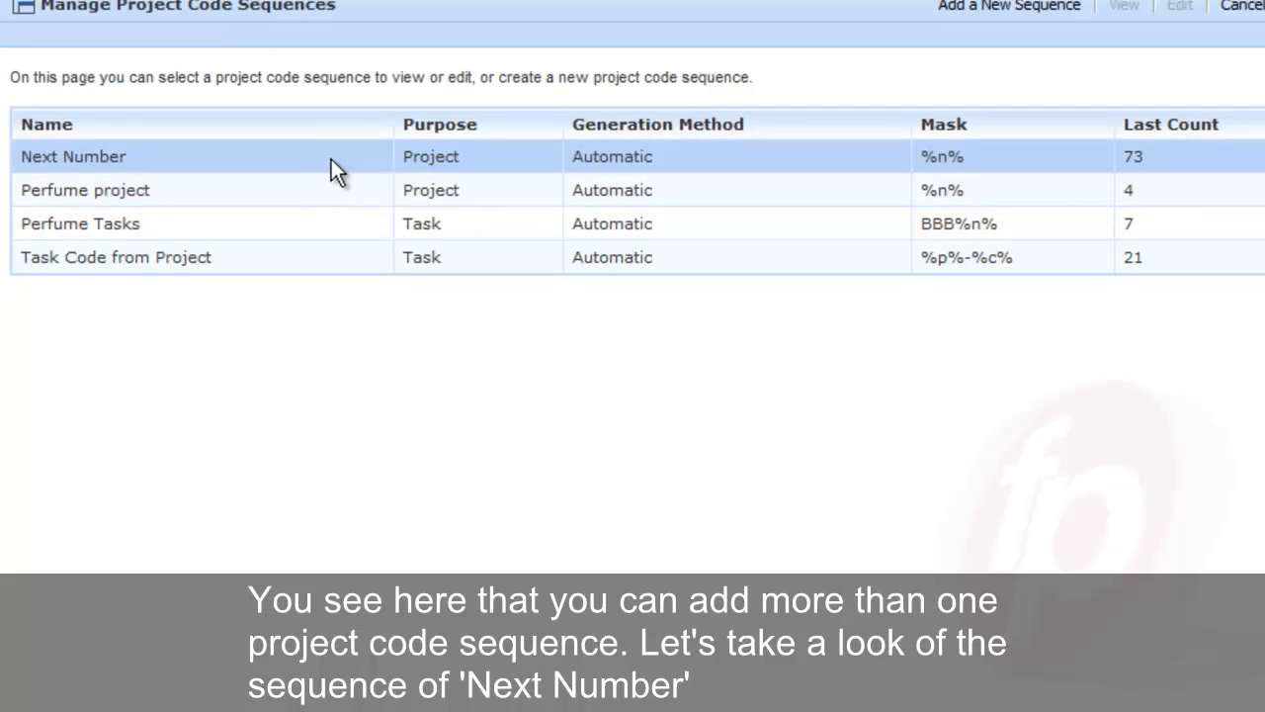
- Examine the Next Number and Task Code from Project entries among the project code sequences
{"action": "left_click", "coordinate": [331, 160]}
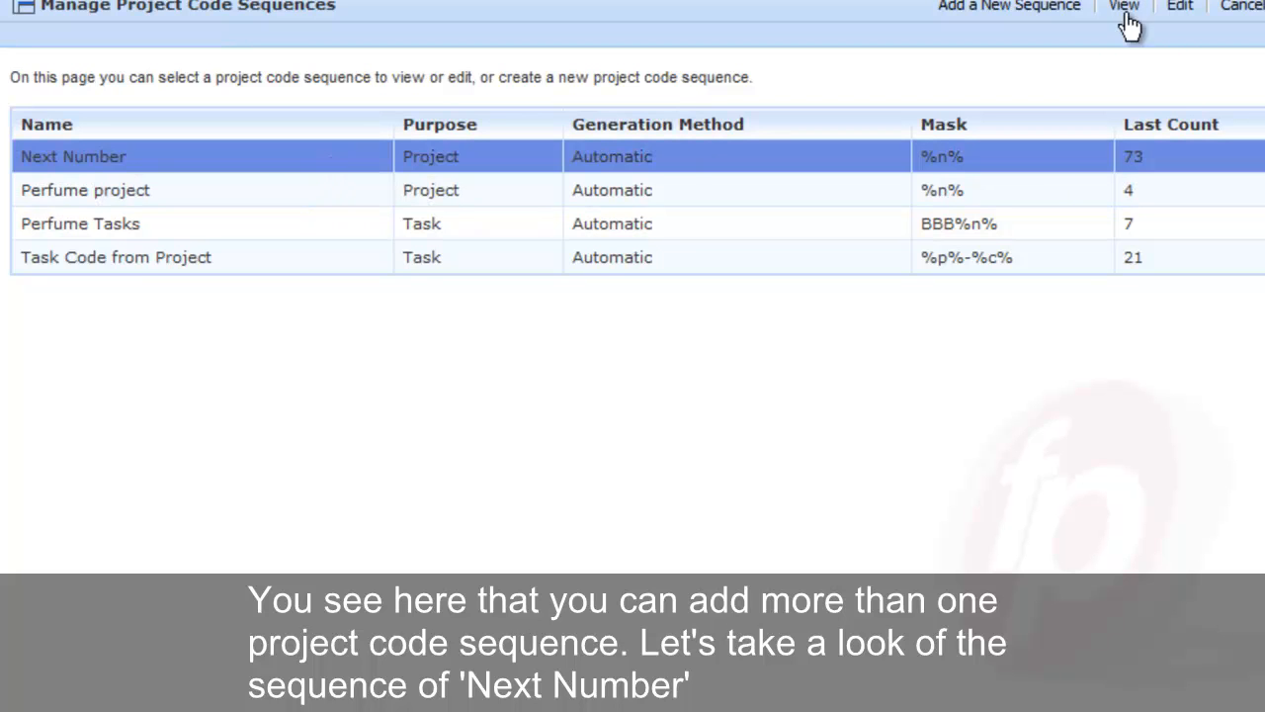
{"action": "left_click", "coordinate": [1124, 6]}
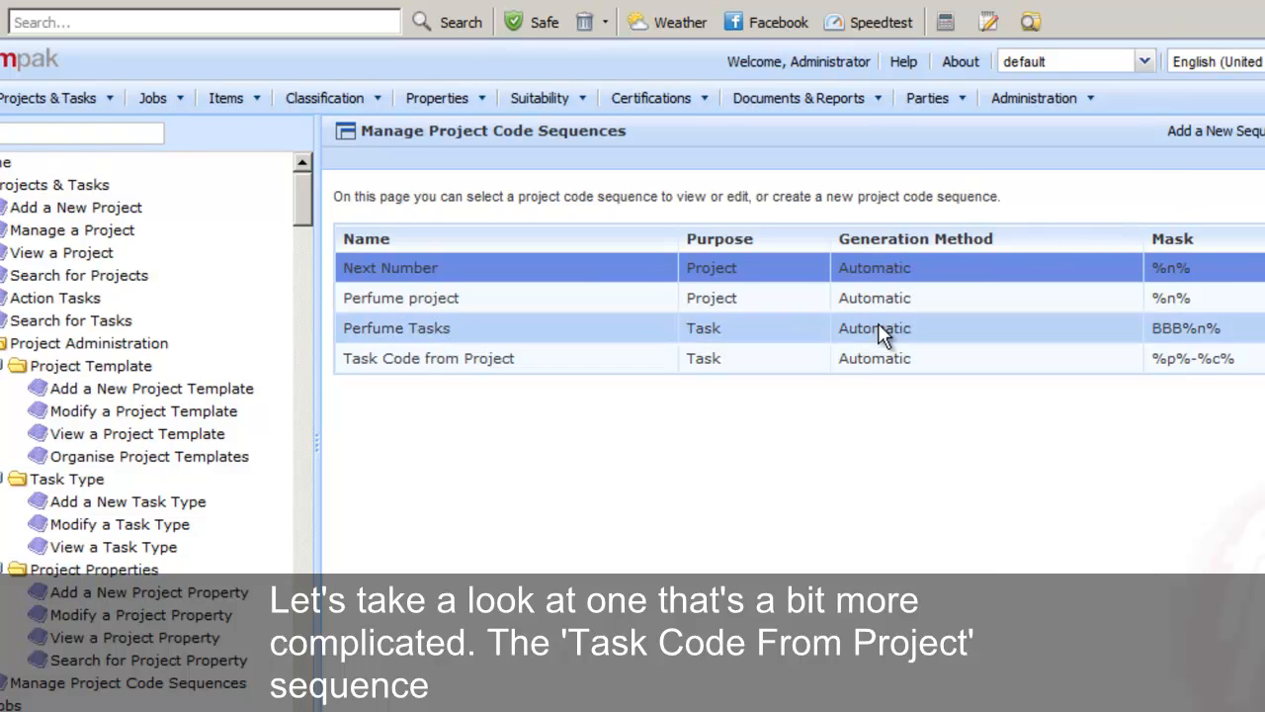
{"action": "left_click", "coordinate": [841, 371]}
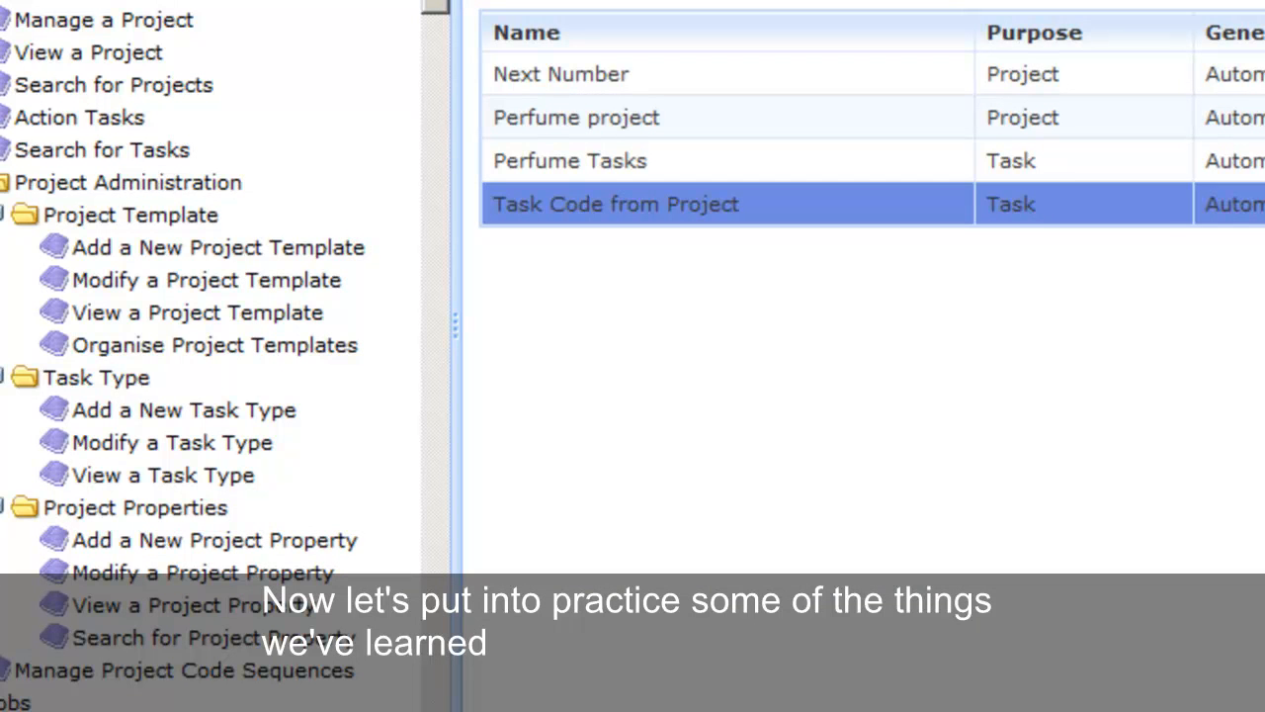
- Start a new project template named "Evaluation & Marketing"
{"action": "left_click", "coordinate": [314, 252]}
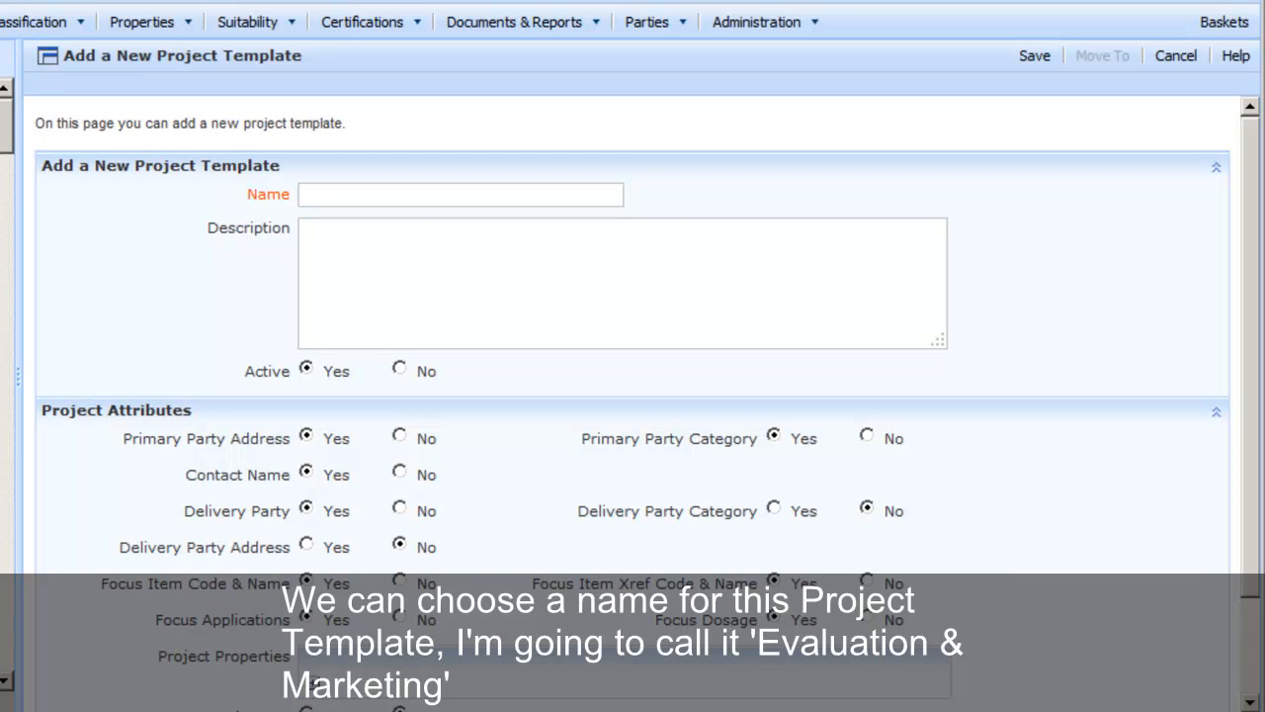
{"action": "type", "text": "Evaluation & Marketi"}
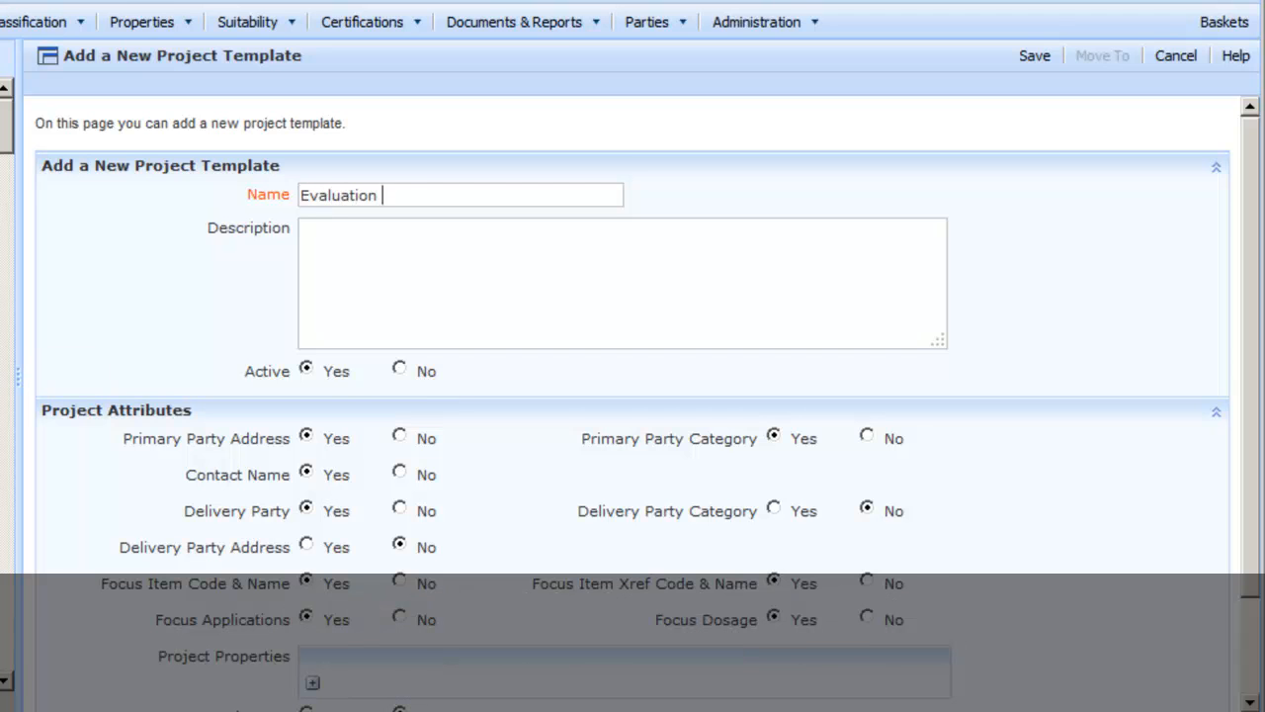
{"action": "type", "text": "ng"}
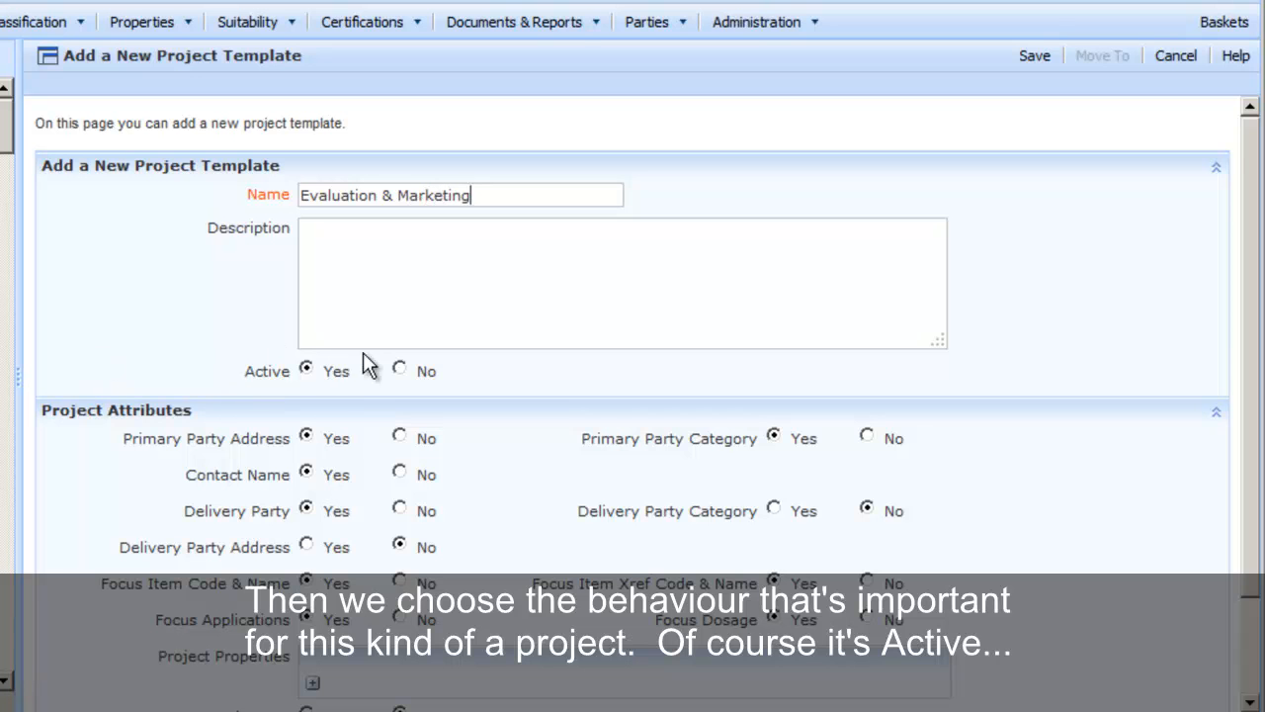
- Turn off the Delivery Party, Focus Item Code & Name and Focus Item Xref Code & Name attributes of the new template
{"action": "scroll", "coordinate": [432, 316], "scroll_direction": "down", "scroll_amount": 2}
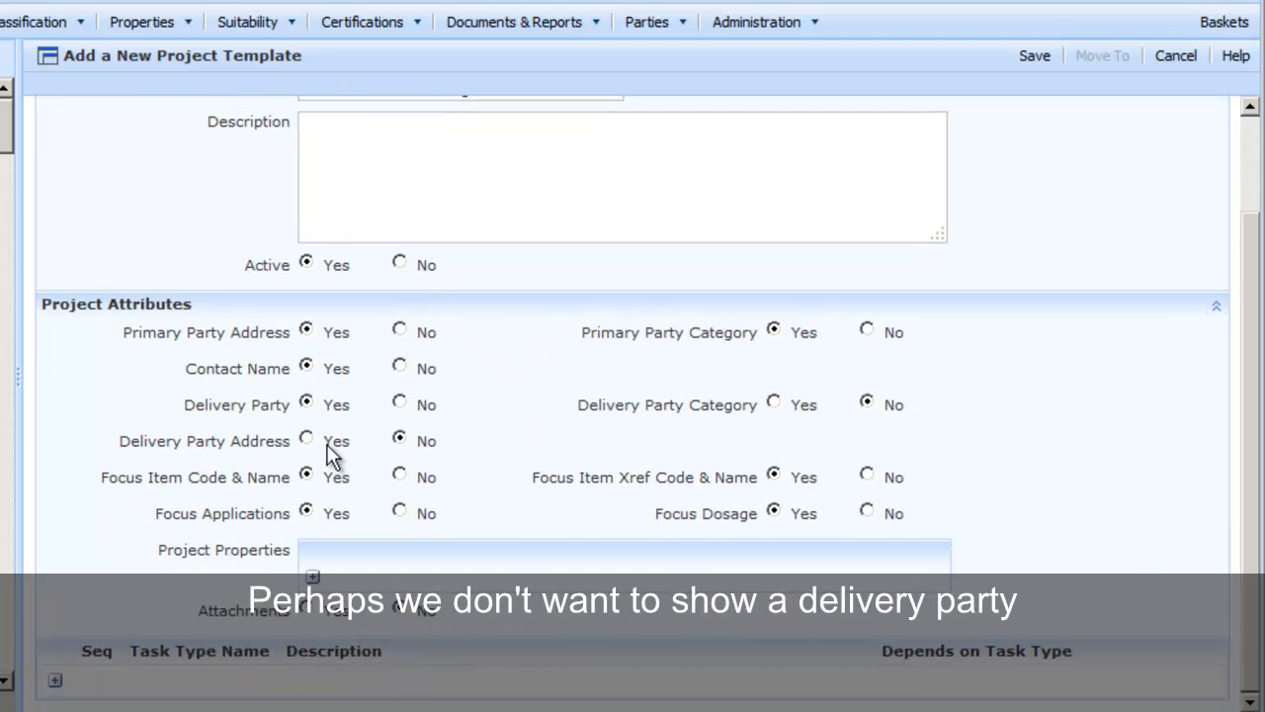
{"action": "left_click", "coordinate": [400, 405]}
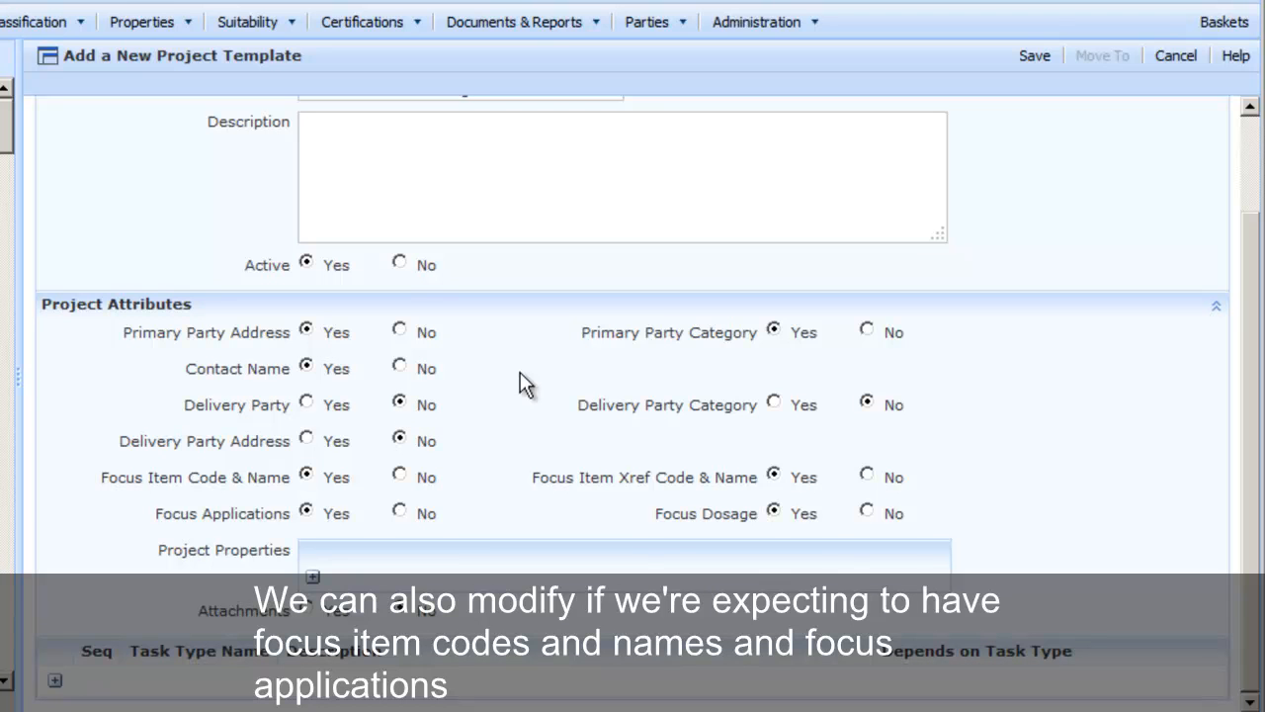
{"action": "left_click", "coordinate": [400, 475]}
{"action": "left_click", "coordinate": [400, 512]}
{"action": "left_click", "coordinate": [867, 475]}
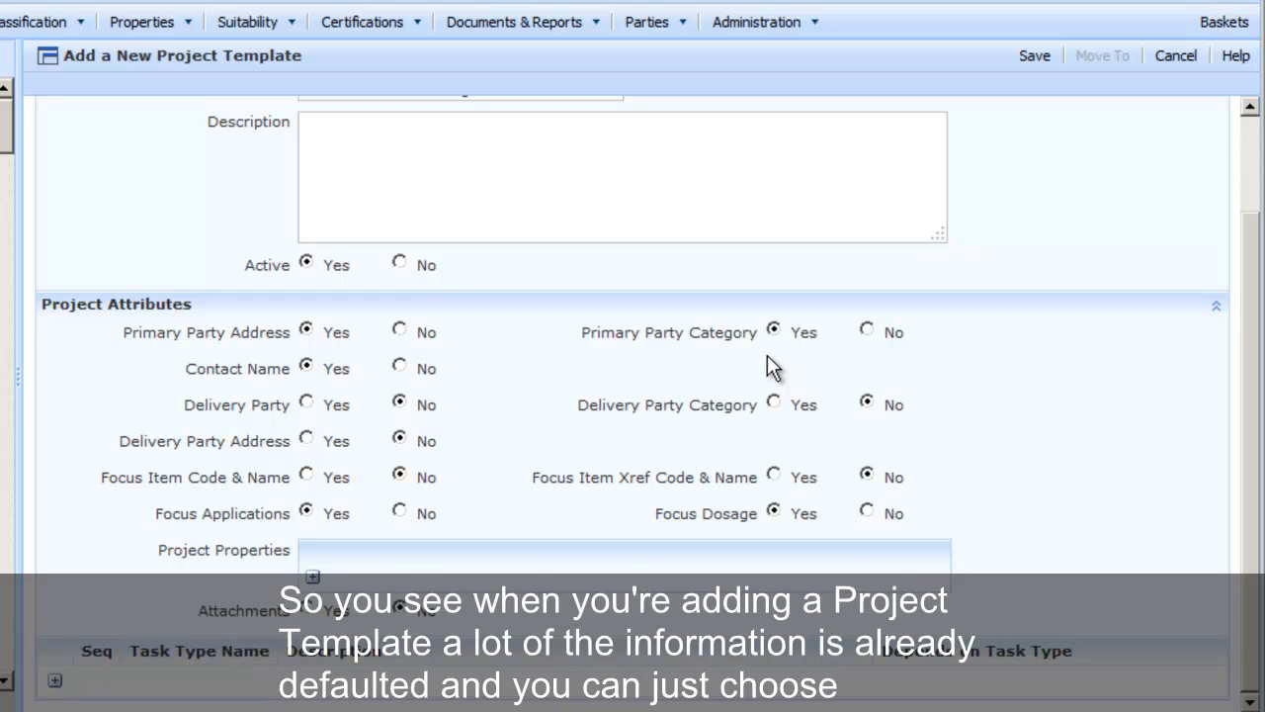
- Add an empty project property row to the template and try to save it without any task types
{"action": "left_click", "coordinate": [312, 576]}
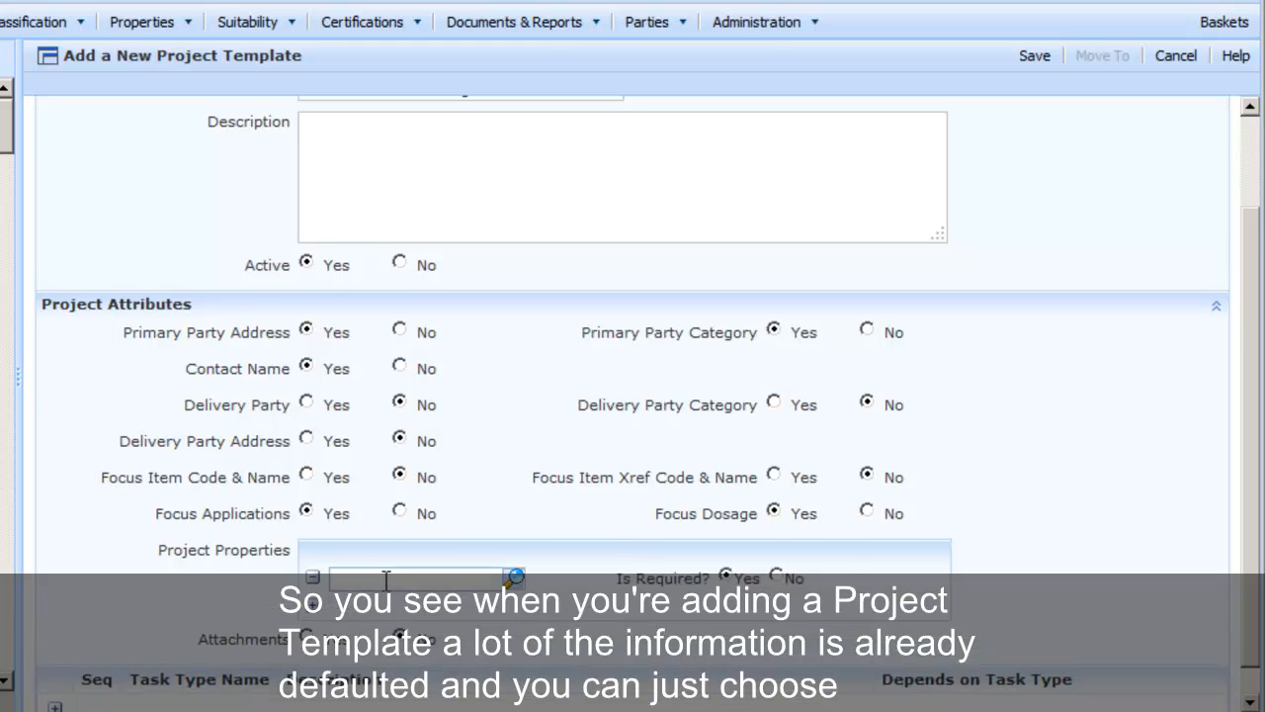
{"action": "scroll", "coordinate": [1012, 460], "scroll_direction": "down", "scroll_amount": 1}
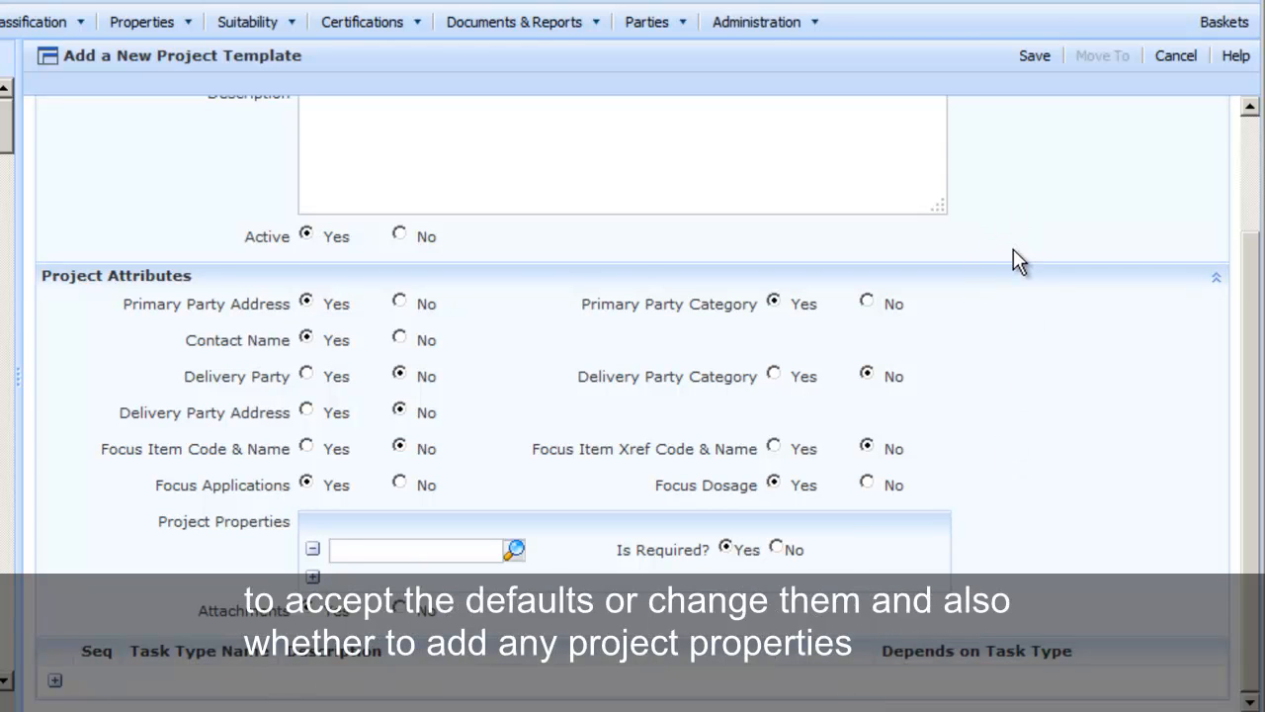
{"action": "left_click", "coordinate": [1035, 59]}
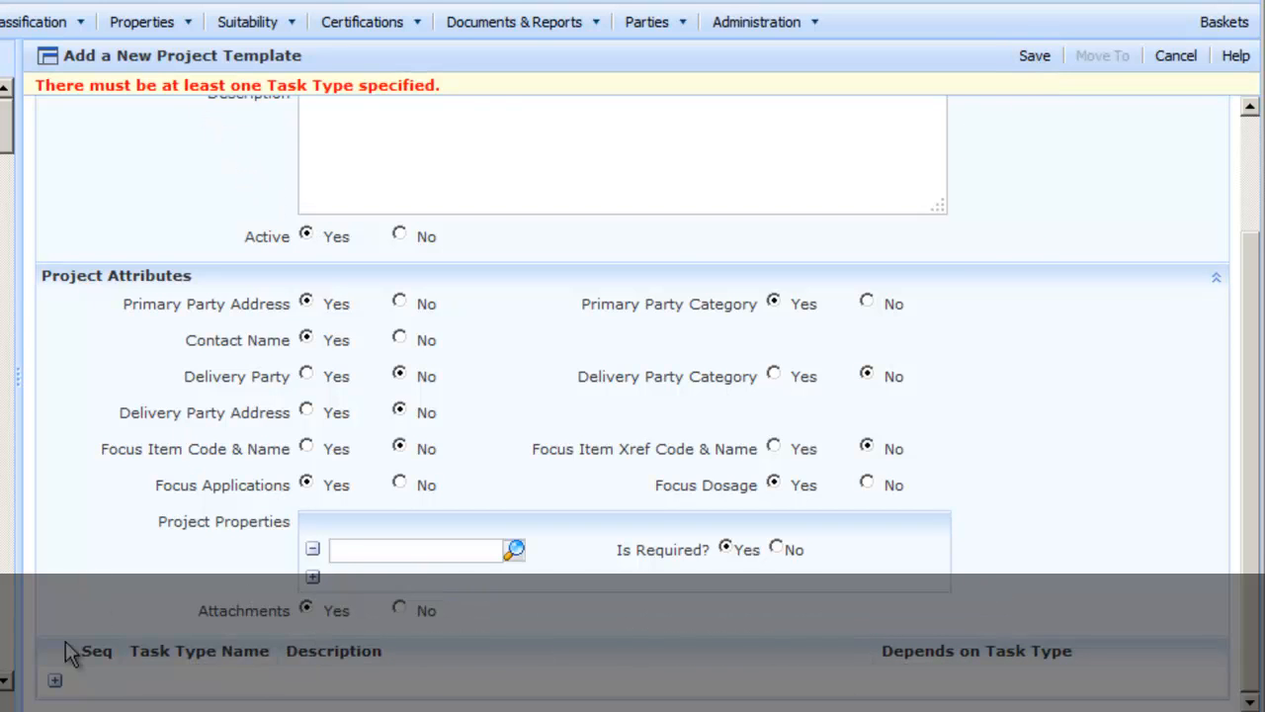
- Add Evaluation and Marketing Request as the template's task types, in that order, and save the template
{"action": "left_click", "coordinate": [54, 680]}
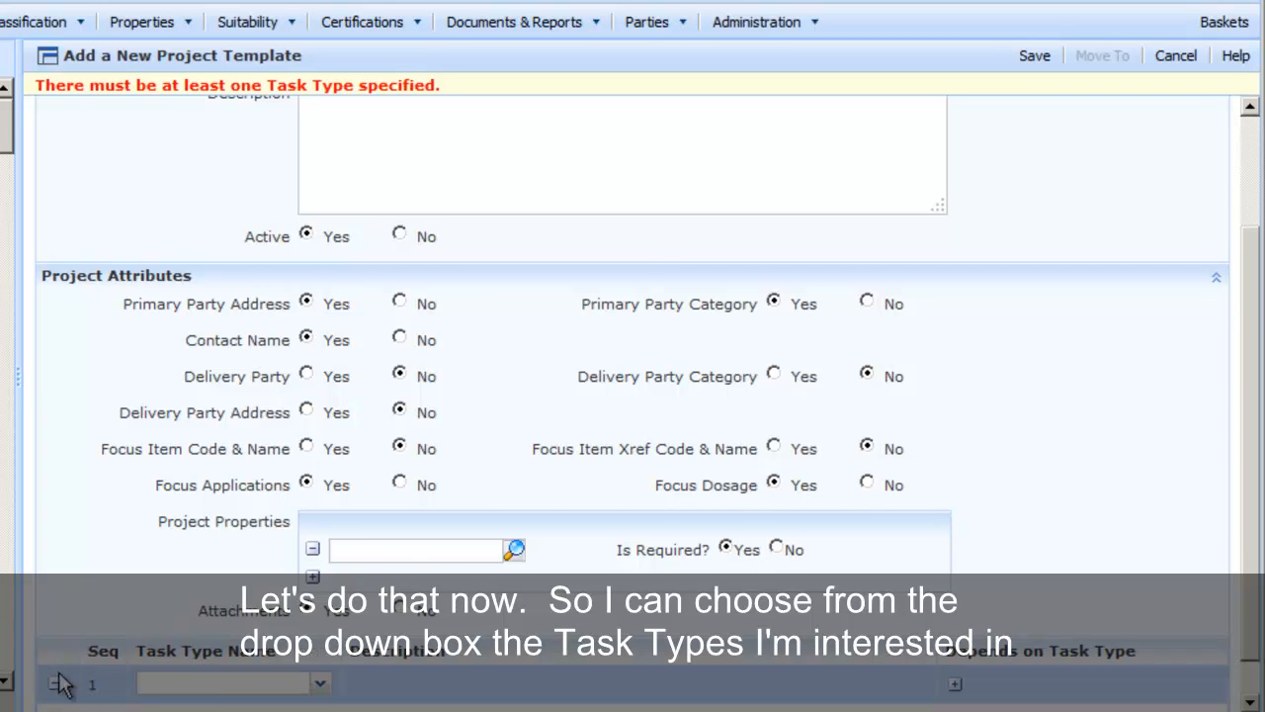
{"action": "left_click", "coordinate": [320, 682]}
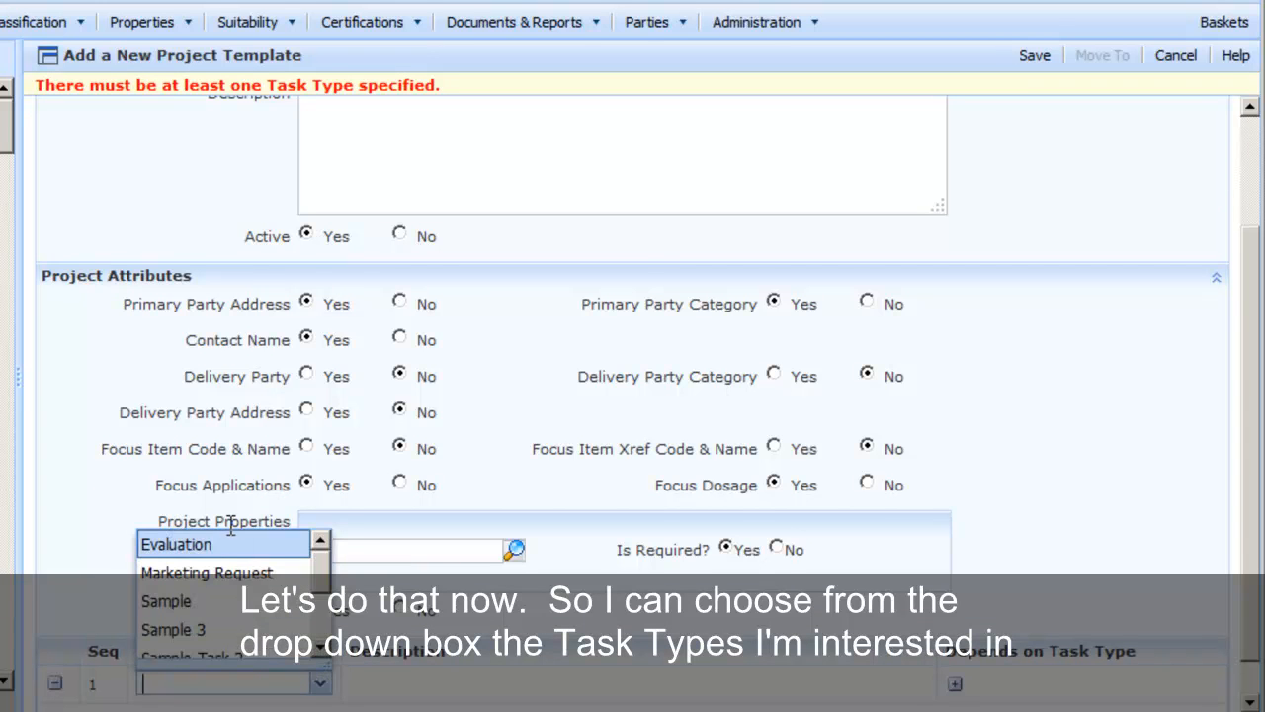
{"action": "left_click", "coordinate": [225, 544]}
{"action": "scroll", "coordinate": [364, 549], "scroll_direction": "down", "scroll_amount": 1}
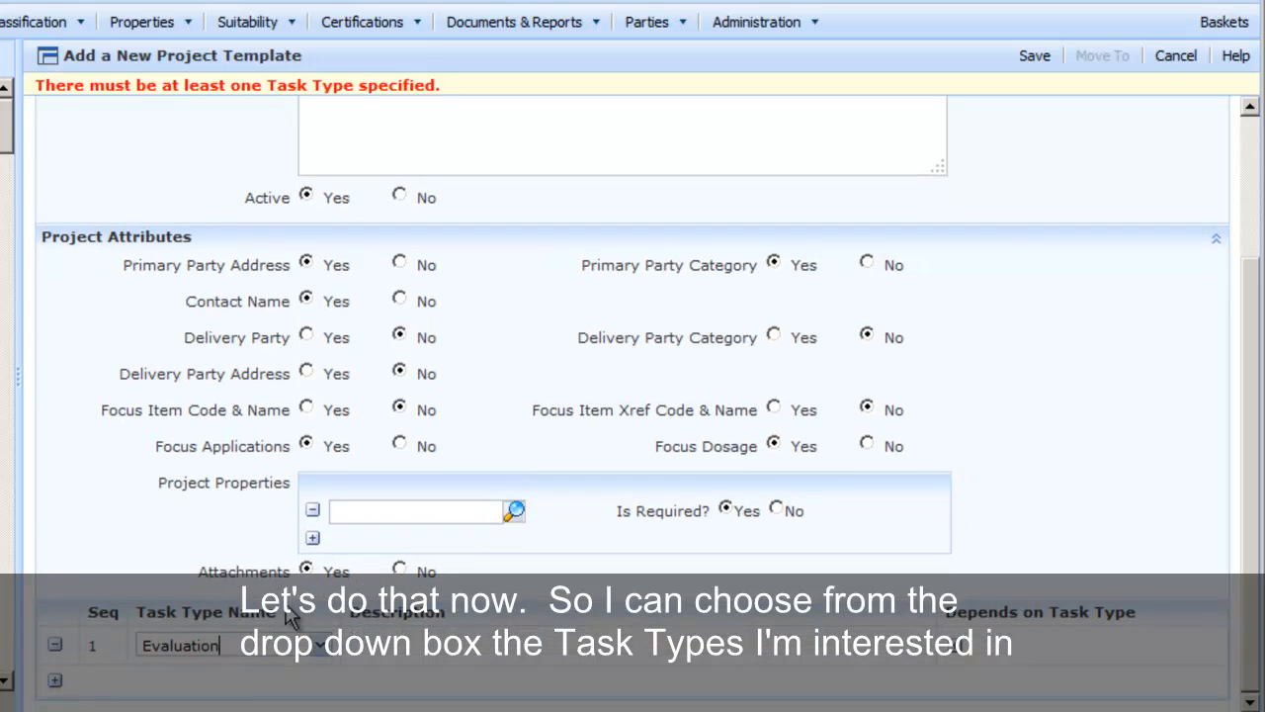
{"action": "left_click", "coordinate": [55, 682]}
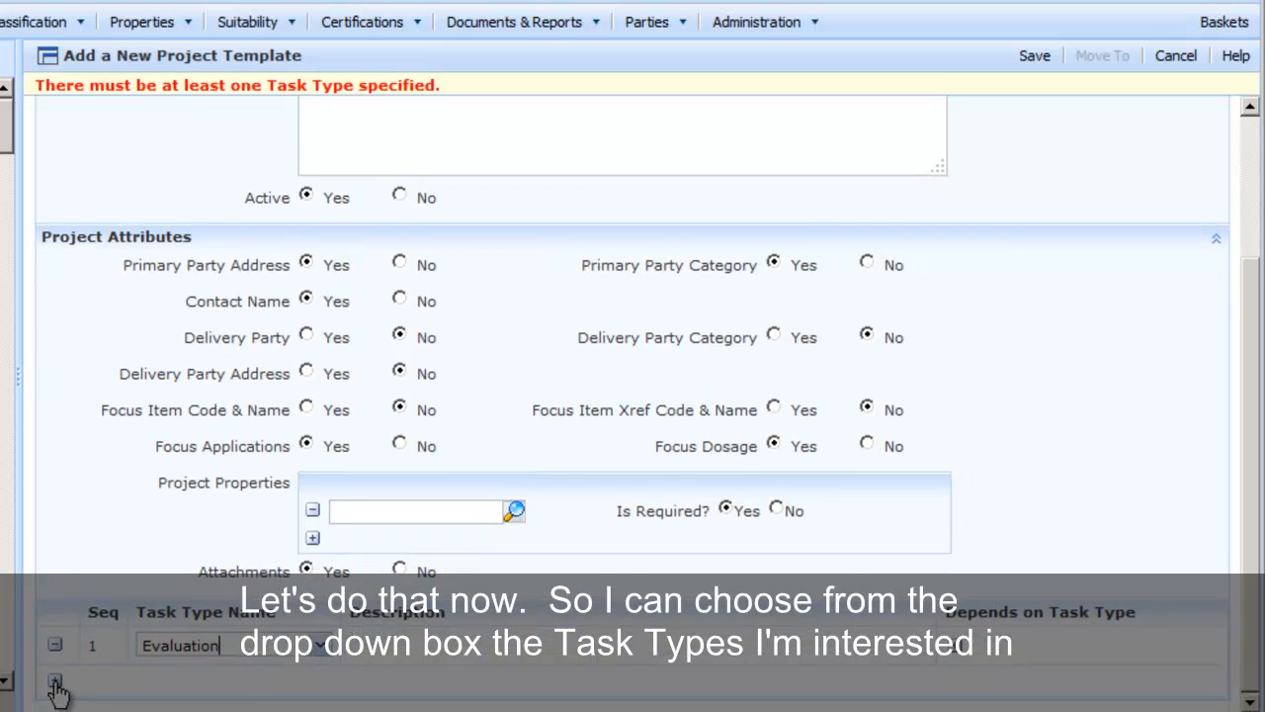
{"action": "left_click", "coordinate": [320, 682]}
{"action": "left_click", "coordinate": [233, 567]}
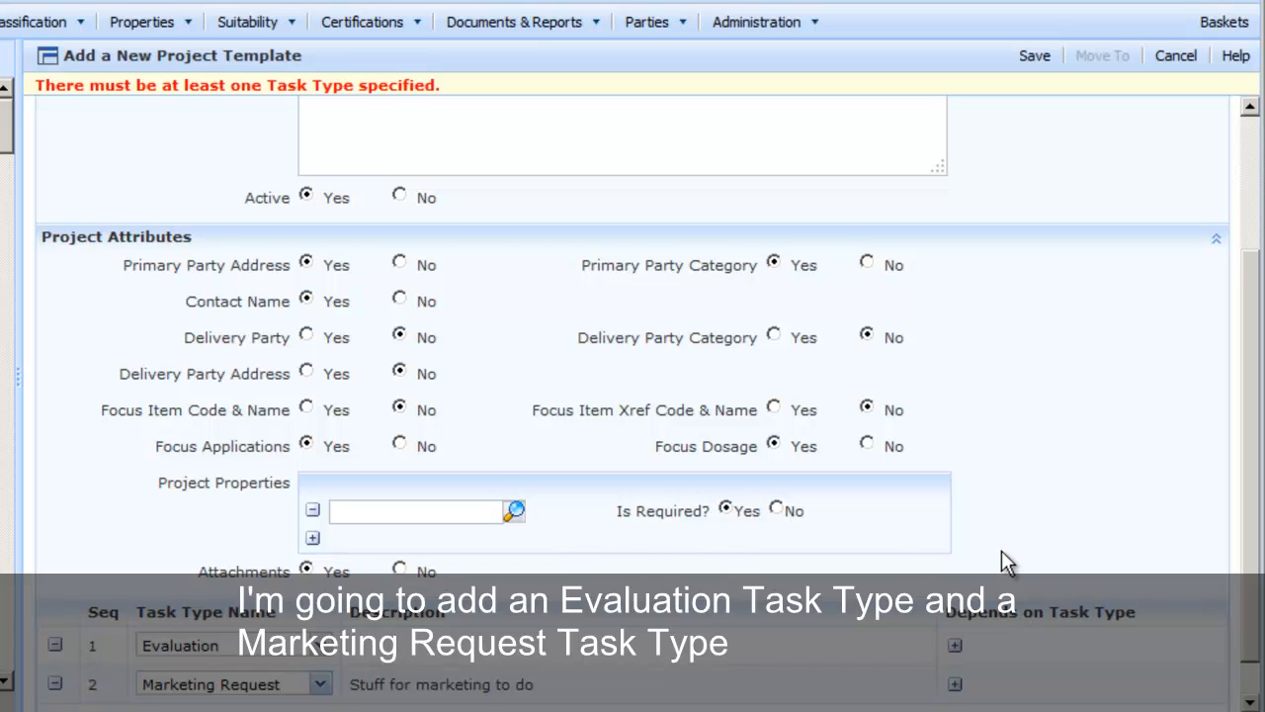
{"action": "left_click", "coordinate": [1034, 56]}
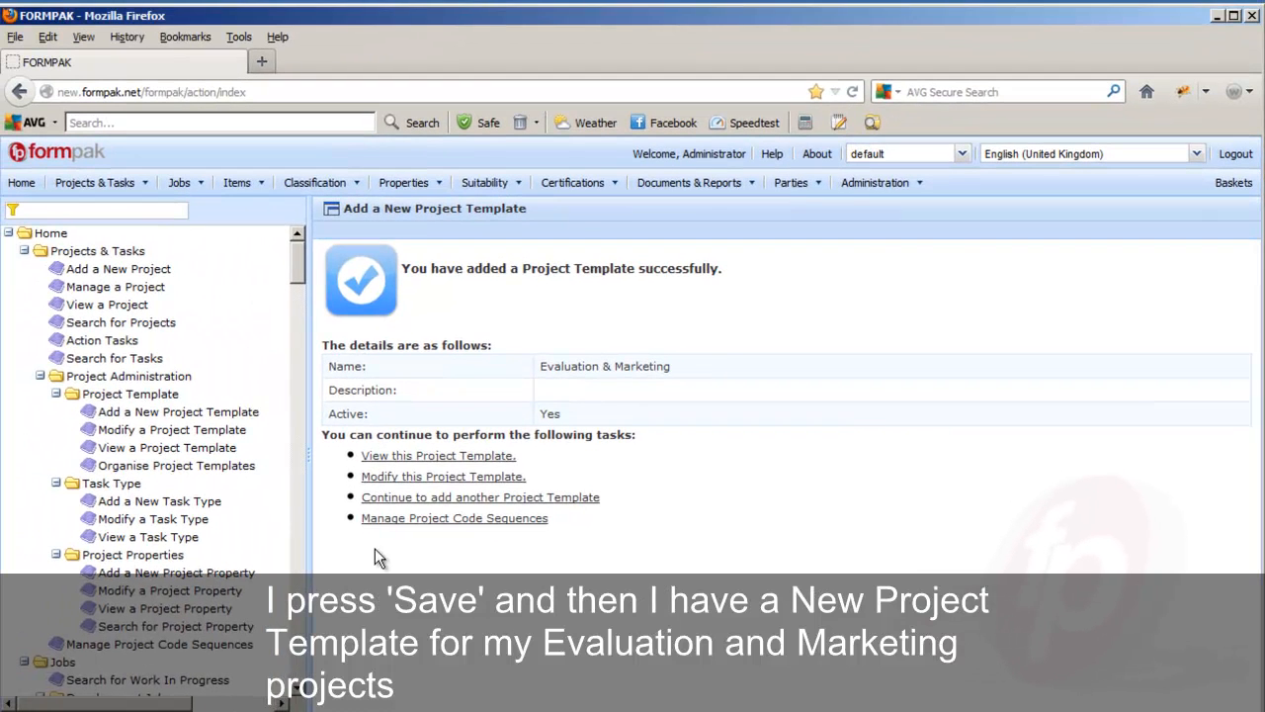
- Move the Evaluation & Marketing template to position 2 in the project template order and save the order
{"action": "left_click", "coordinate": [170, 466]}
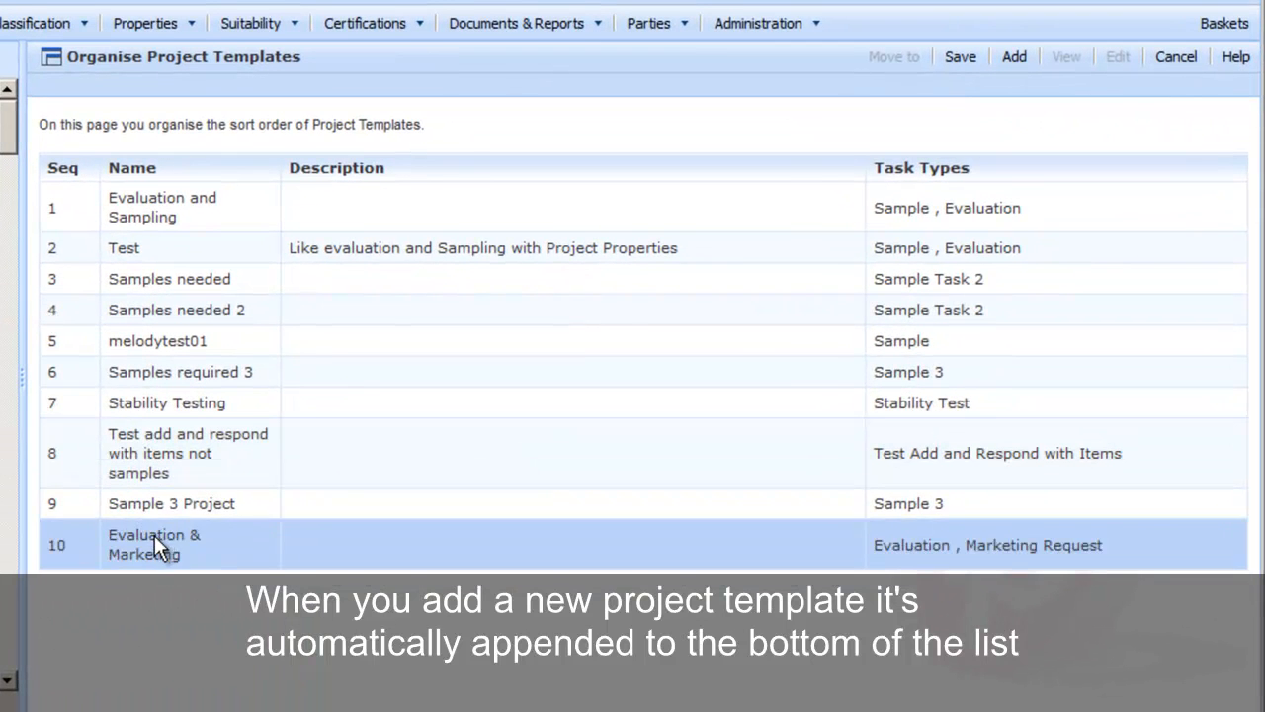
{"action": "left_click", "coordinate": [154, 535]}
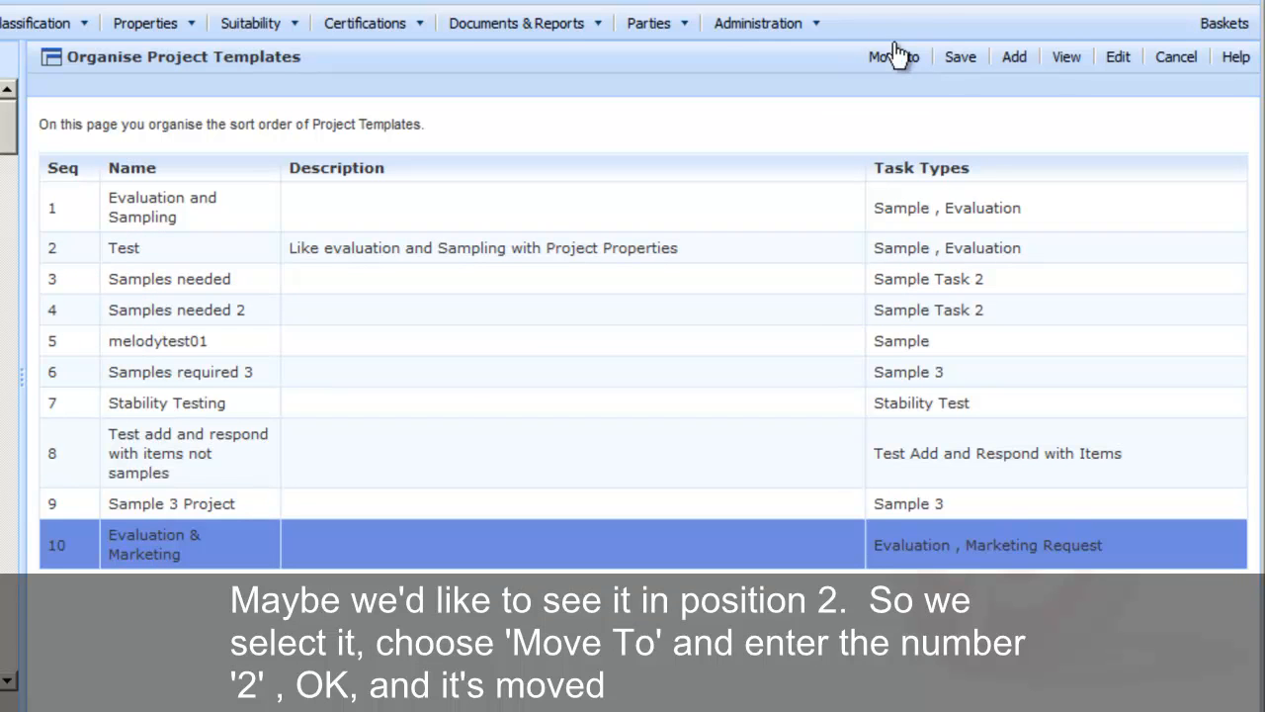
{"action": "left_click", "coordinate": [894, 57]}
{"action": "type", "text": "2"}
{"action": "left_click", "coordinate": [592, 430]}
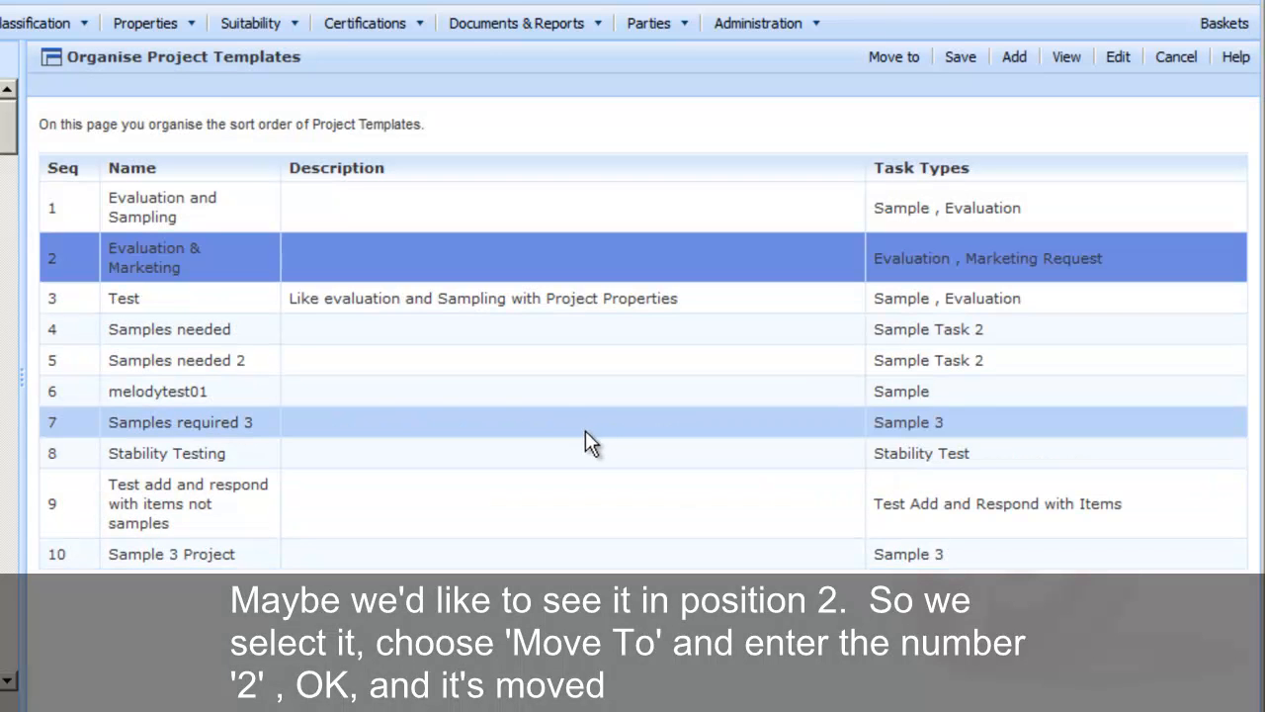
{"action": "left_click", "coordinate": [960, 58]}
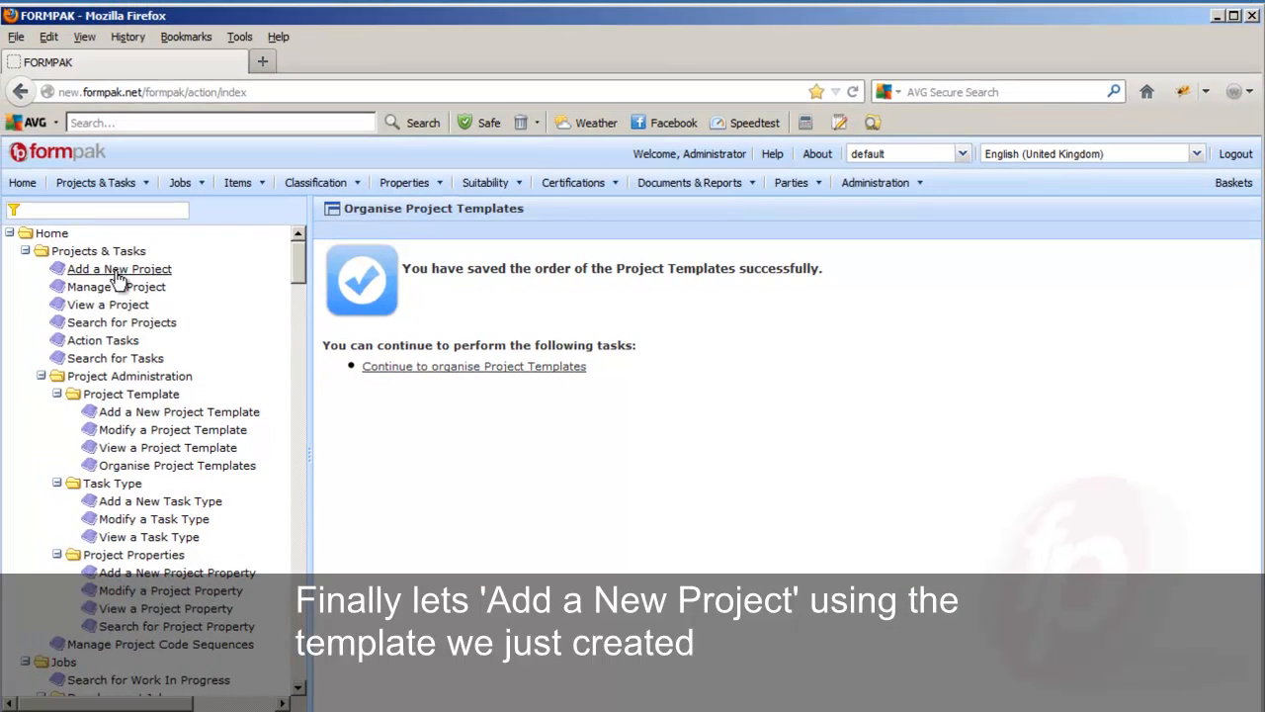
- Add a new project based on the Evaluation & Marketing template with the Next Number code sequence, and save it
{"action": "left_click", "coordinate": [117, 272]}
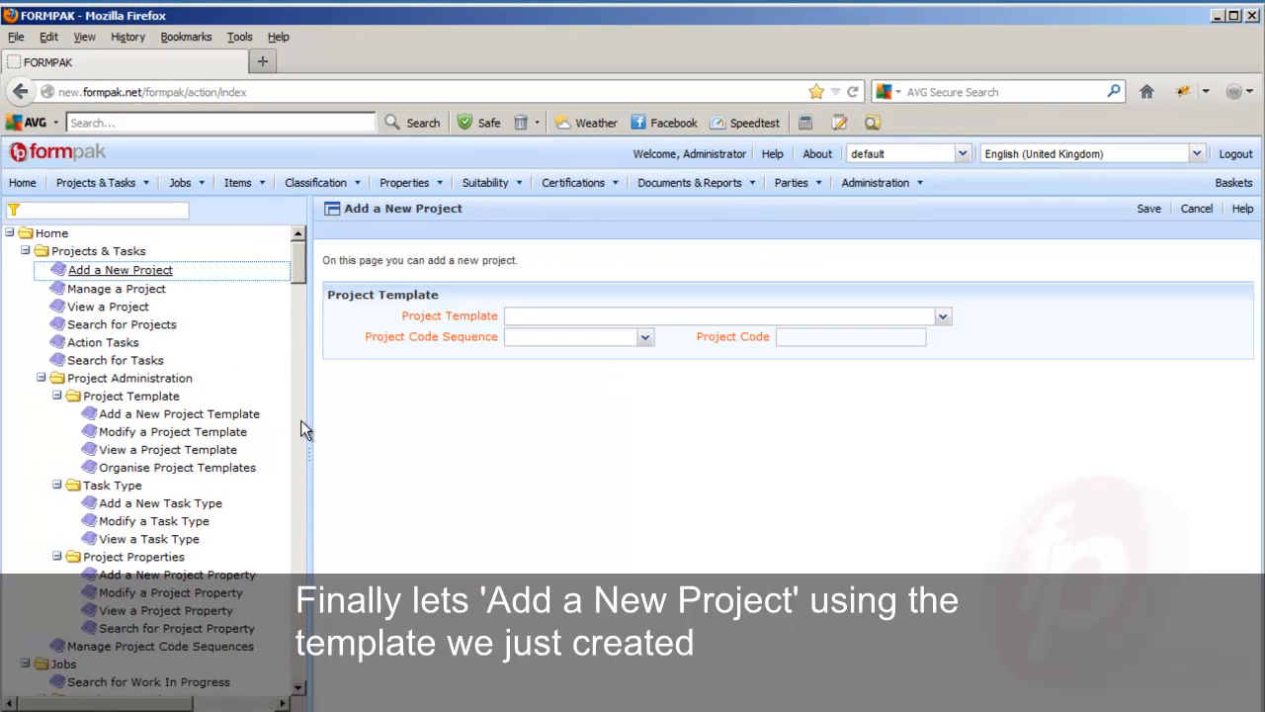
{"action": "left_click", "coordinate": [943, 318]}
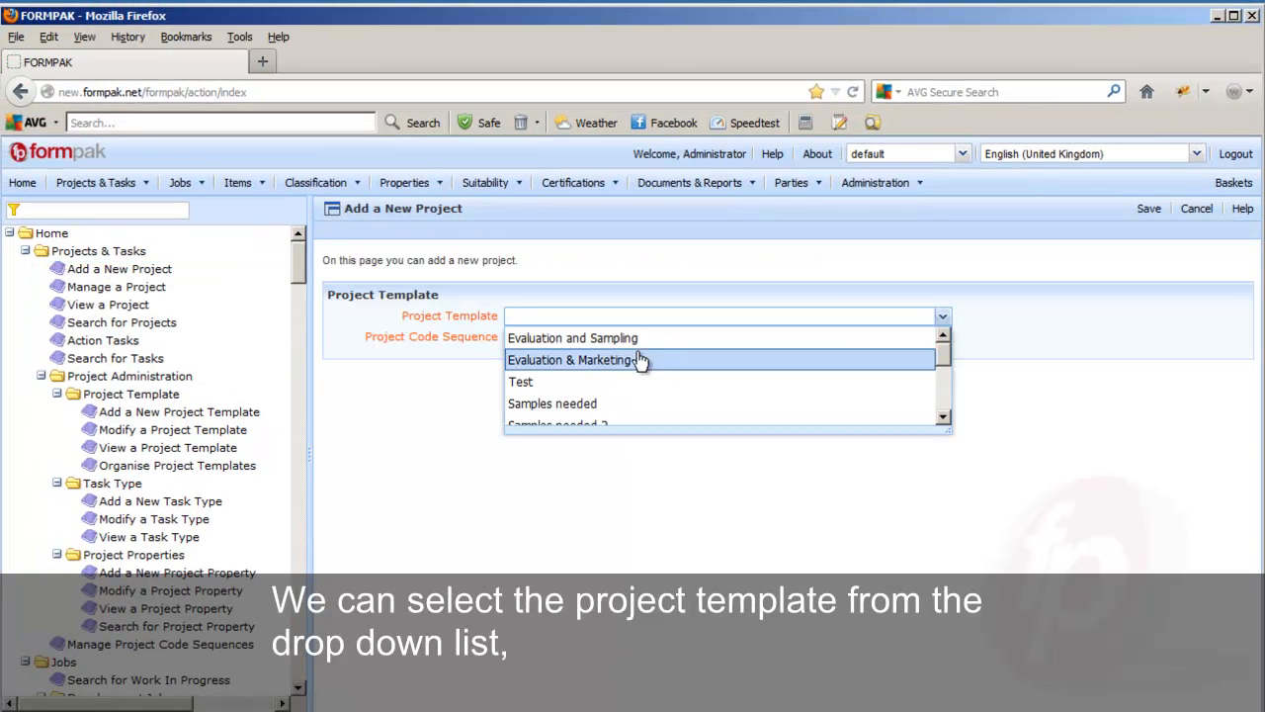
{"action": "left_click", "coordinate": [611, 365]}
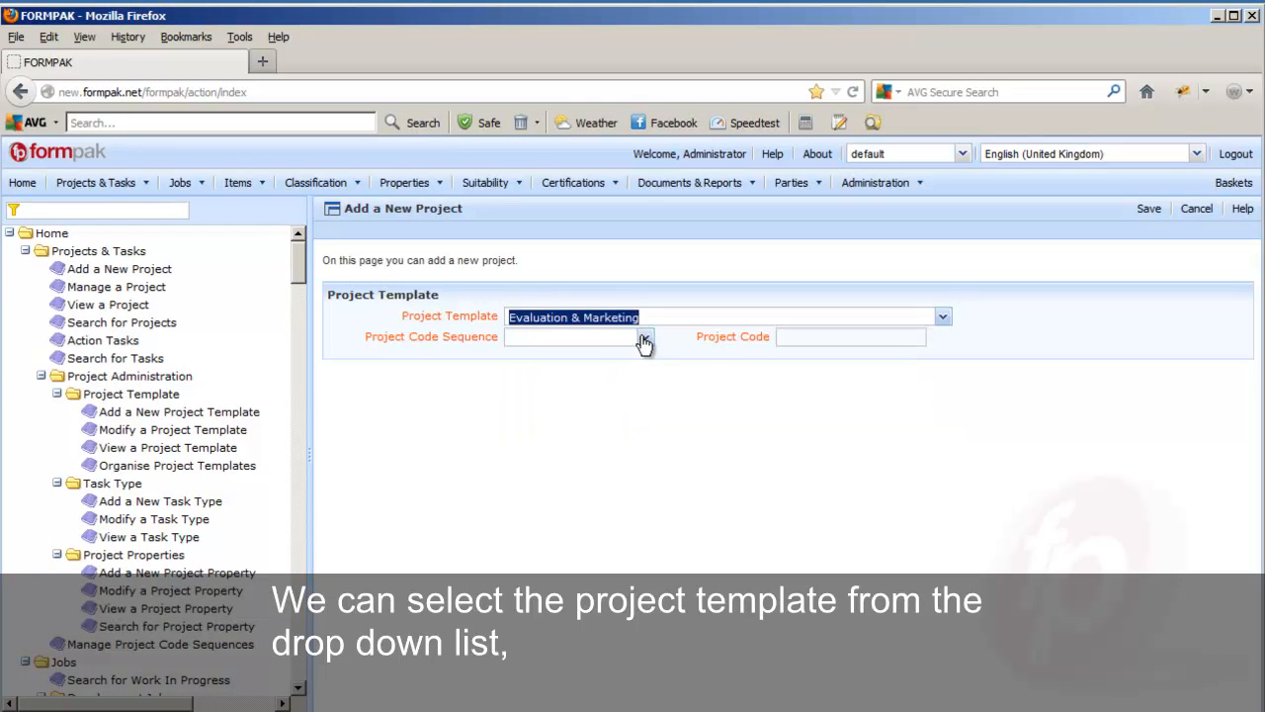
{"action": "left_click", "coordinate": [645, 337]}
{"action": "left_click", "coordinate": [633, 386]}
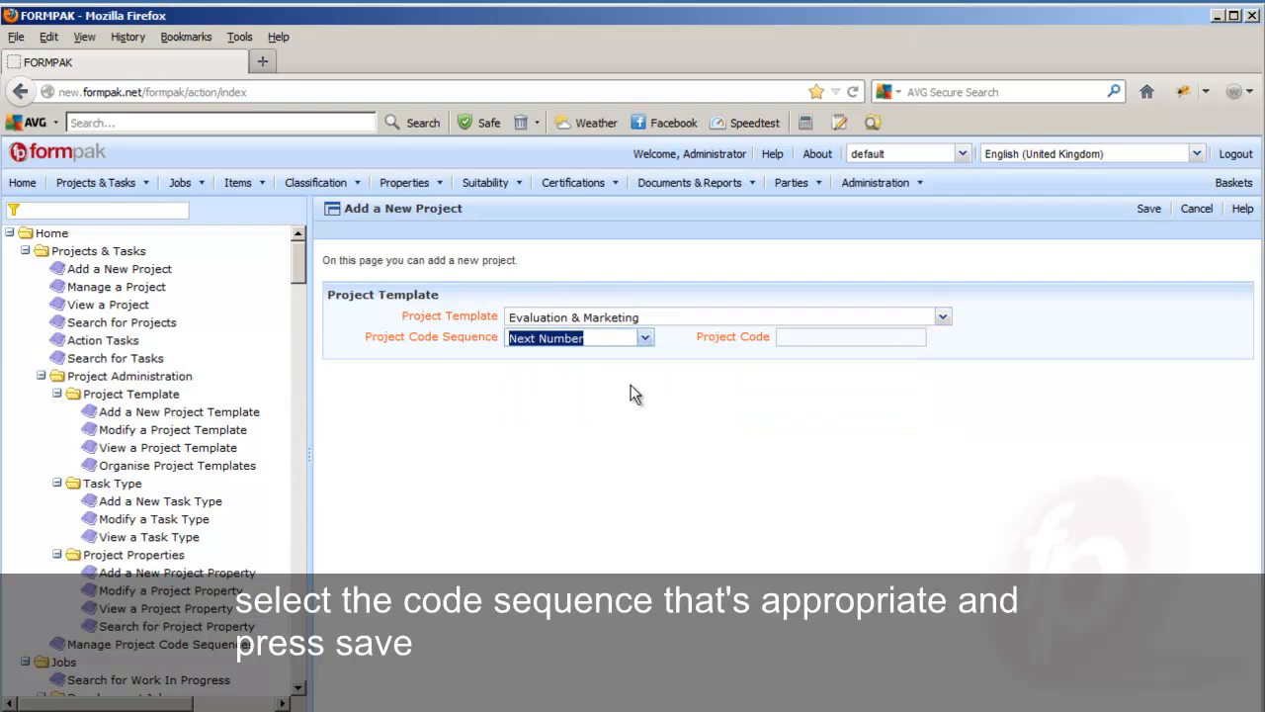
{"action": "left_click", "coordinate": [1147, 209]}
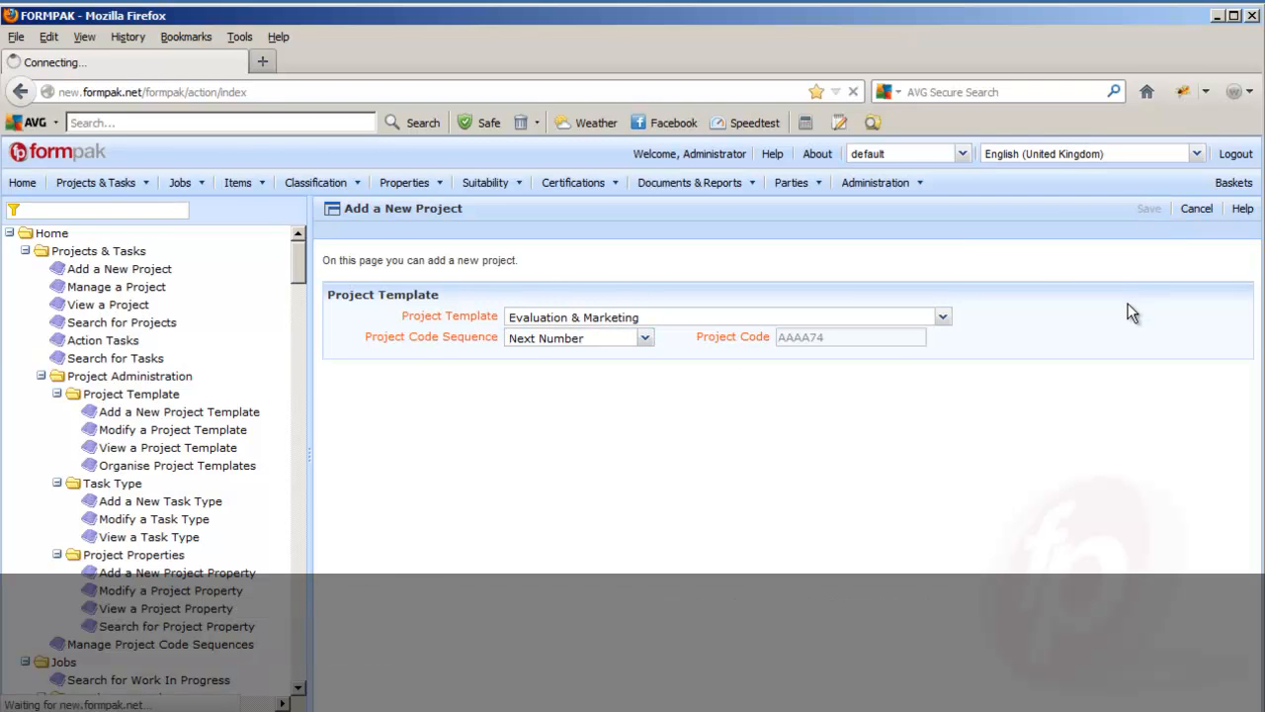